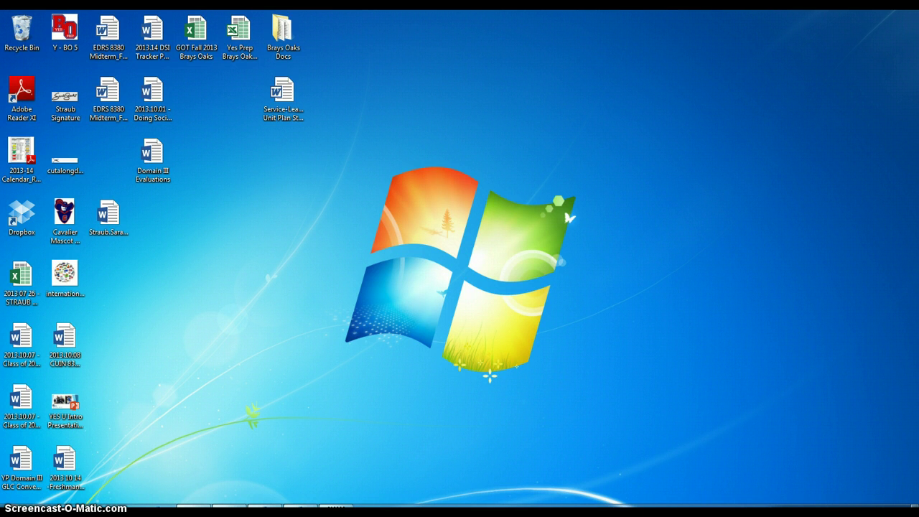
Launch Word 2013 from the Windows 7 Start menu.
{"action": "left_click", "coordinate": [18, 511]}
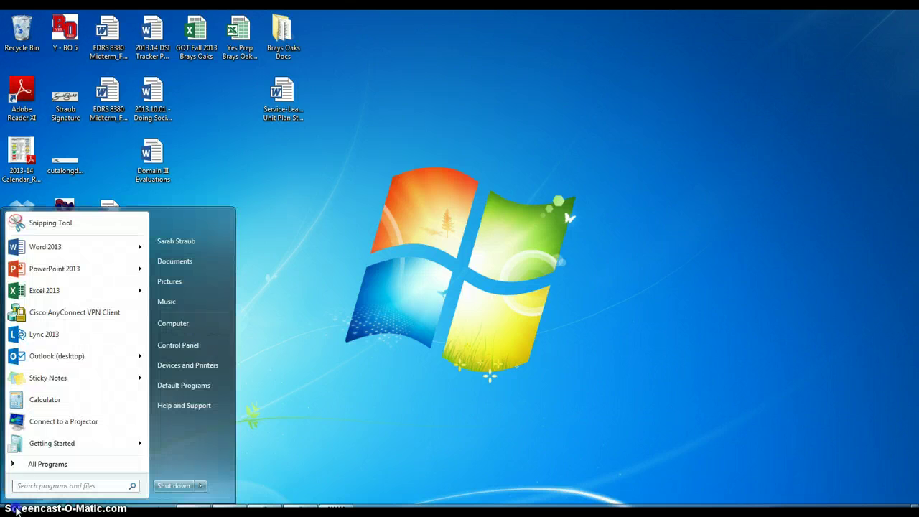
{"action": "mouse_move", "coordinate": [59, 251]}
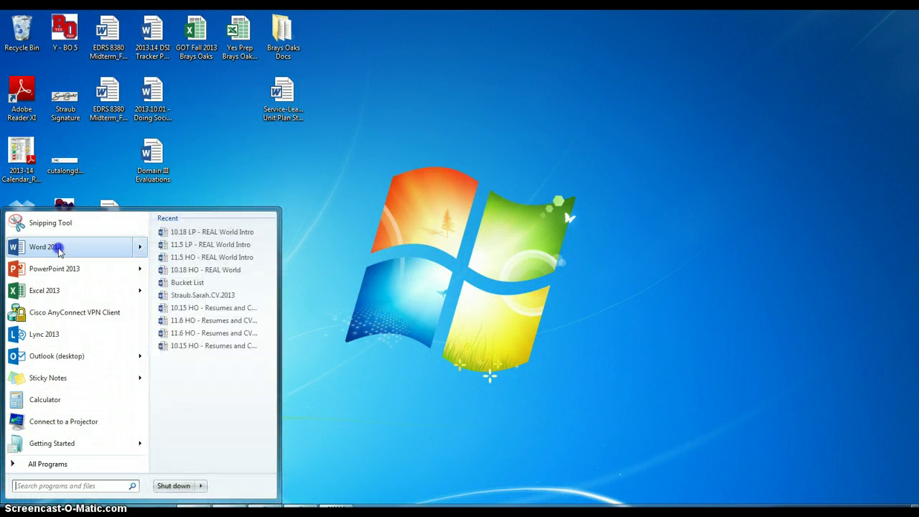
{"action": "left_click", "coordinate": [59, 250]}
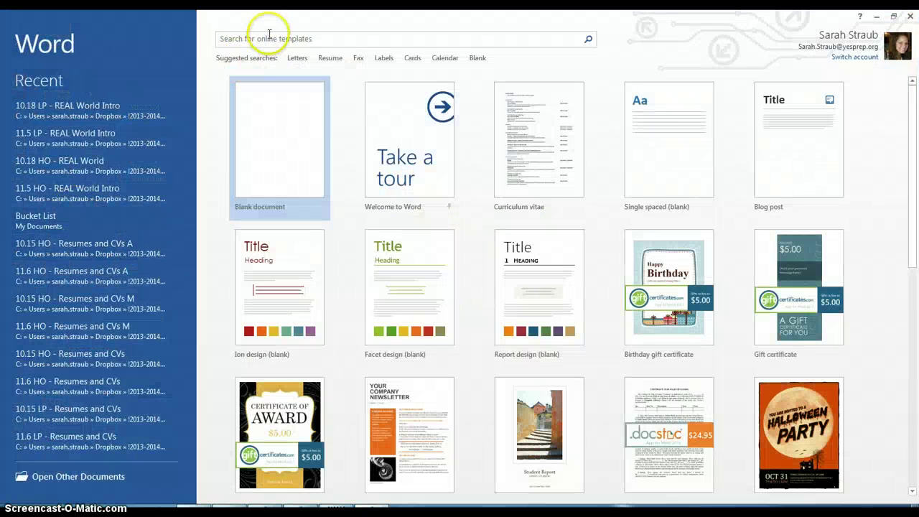
Search online templates for 'basic resume' and create a document from the Basic resume template.
{"action": "left_click", "coordinate": [270, 38]}
{"action": "type", "text": "basic r"}
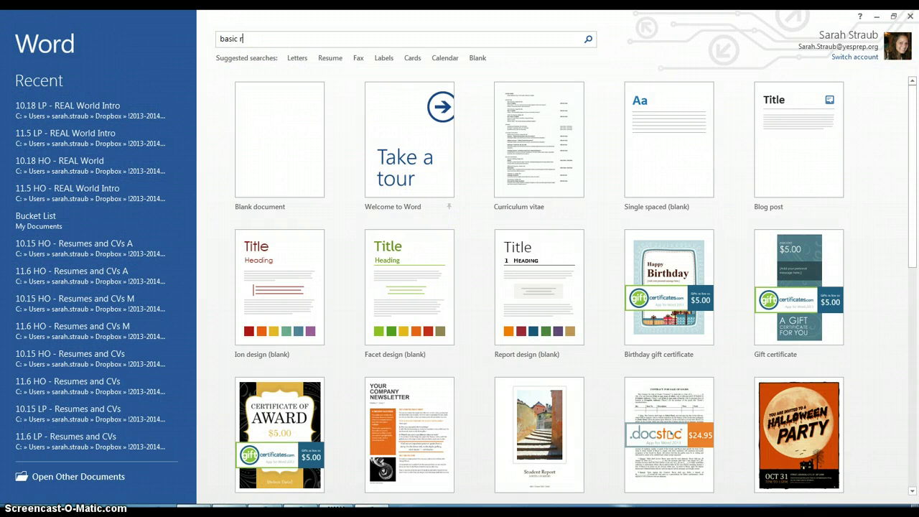
{"action": "type", "text": "esume"}
{"action": "key", "text": "Return"}
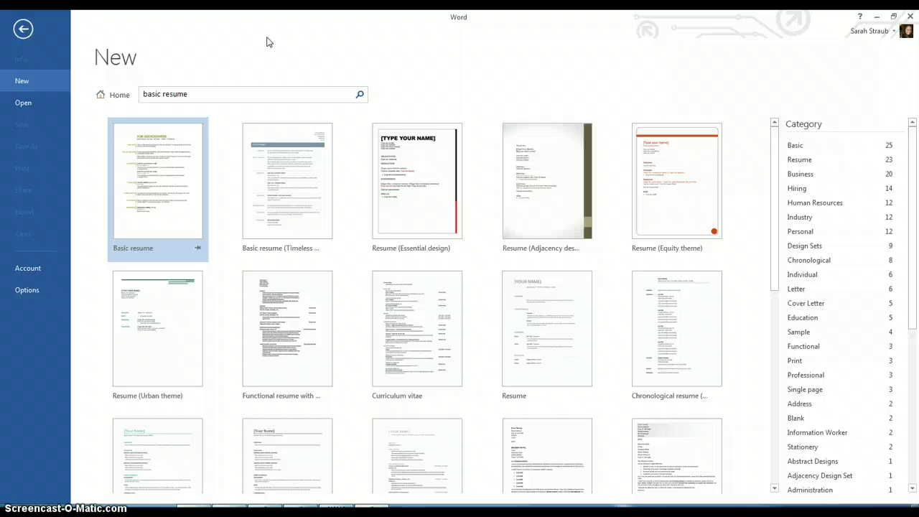
{"action": "left_click", "coordinate": [165, 170]}
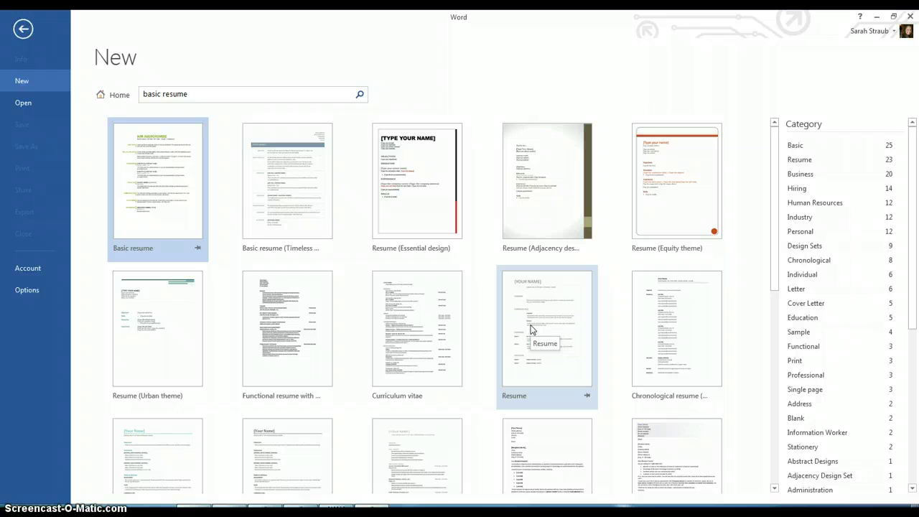
{"action": "left_click", "coordinate": [168, 209]}
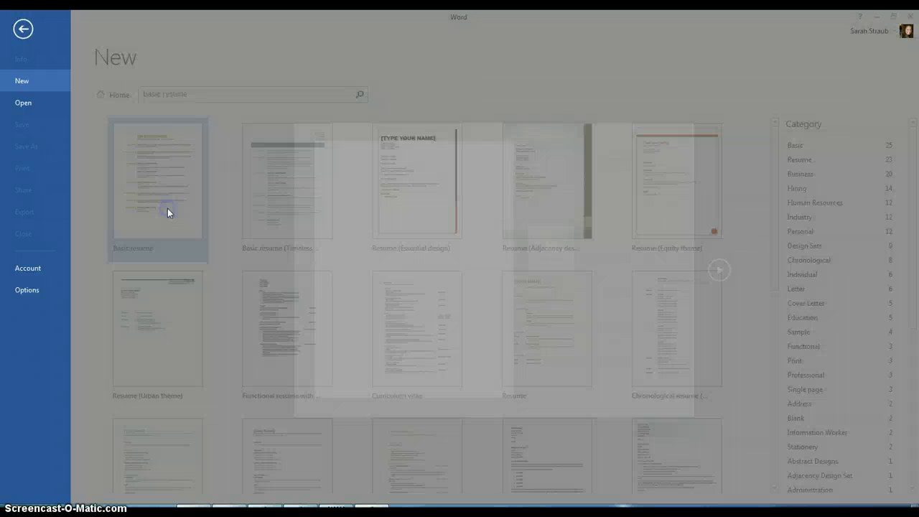
{"action": "left_click", "coordinate": [571, 250]}
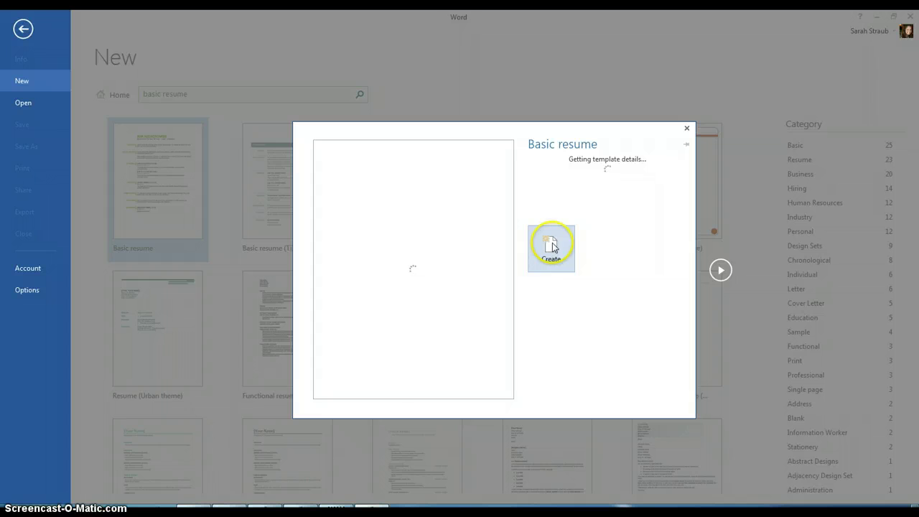
{"action": "left_click", "coordinate": [550, 302]}
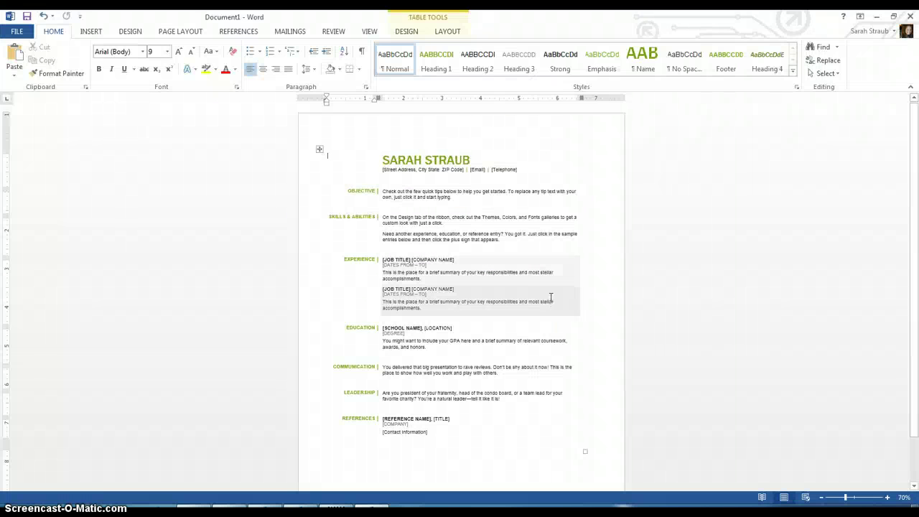
Replace the sample name at the top with the applicant's full name in capitals.
{"action": "left_click", "coordinate": [436, 160]}
{"action": "triple_click", "coordinate": [436, 161]}
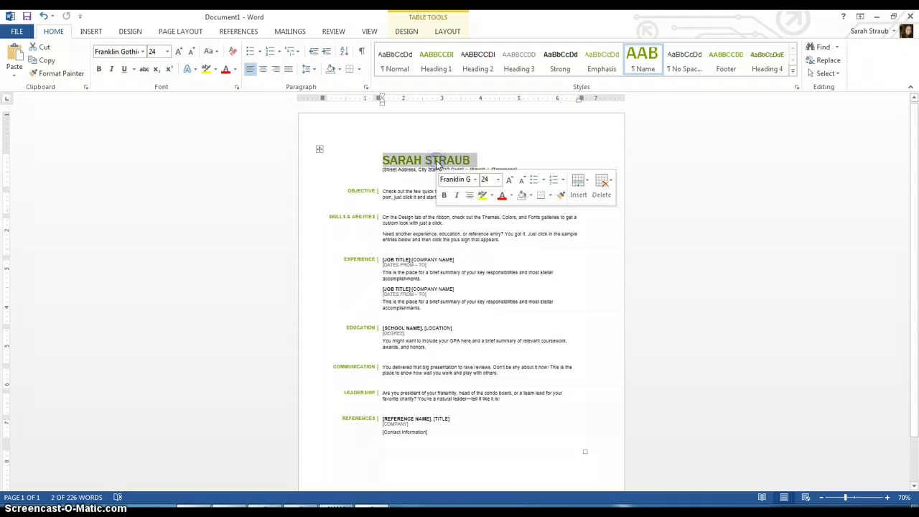
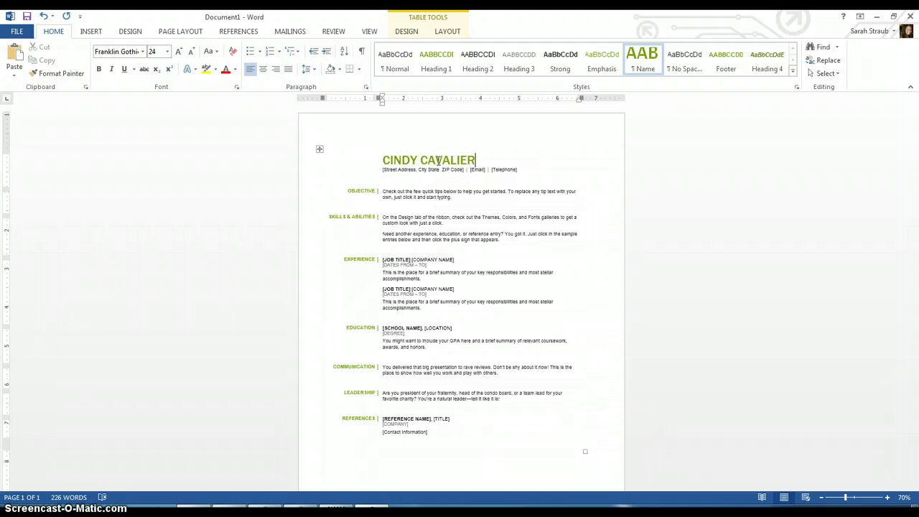
Fill in the applicant's street address and e-mail, and begin typing the phone number.
{"action": "left_click", "coordinate": [405, 172]}
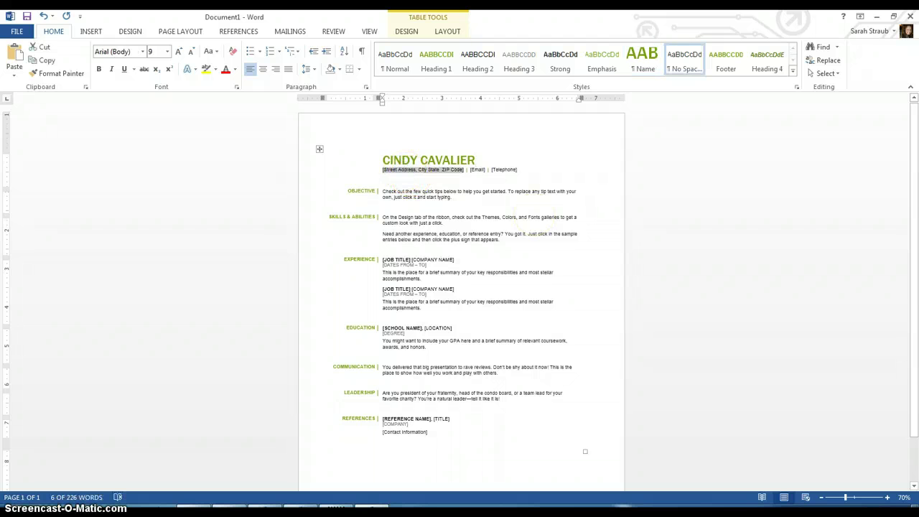
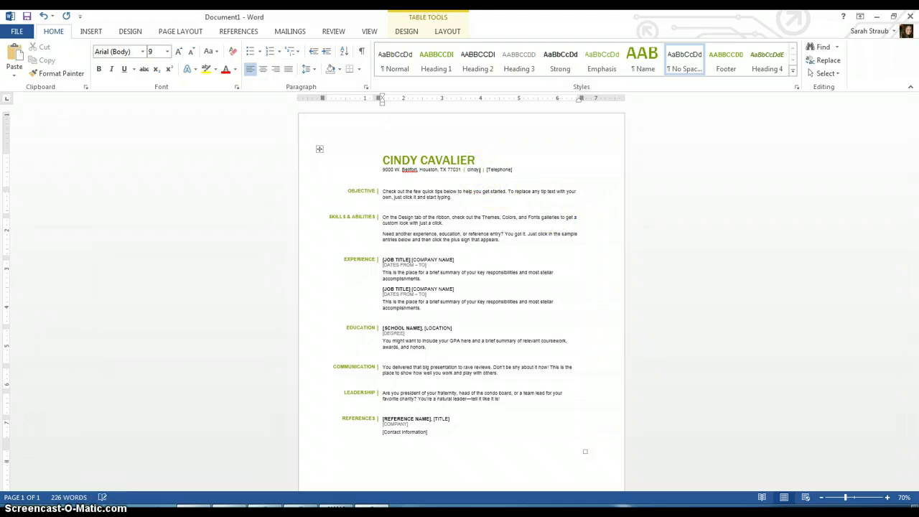
{"action": "left_click", "coordinate": [547, 169]}
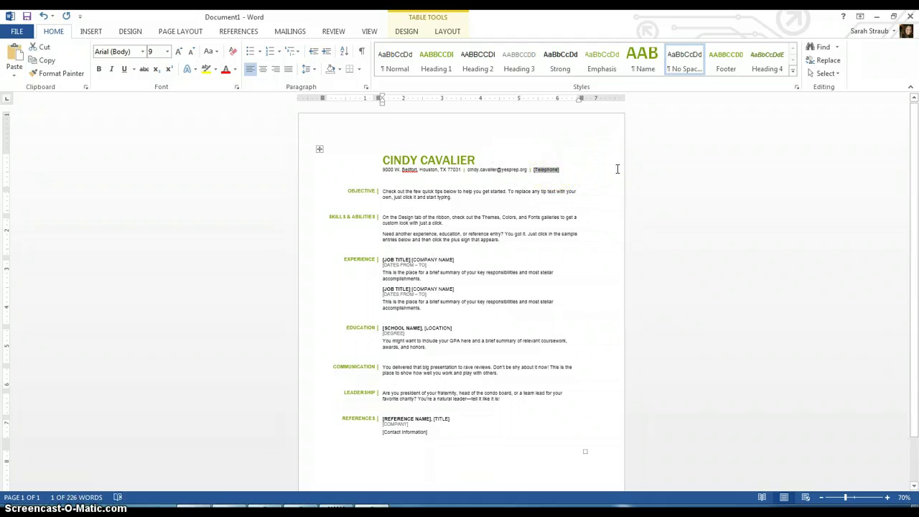
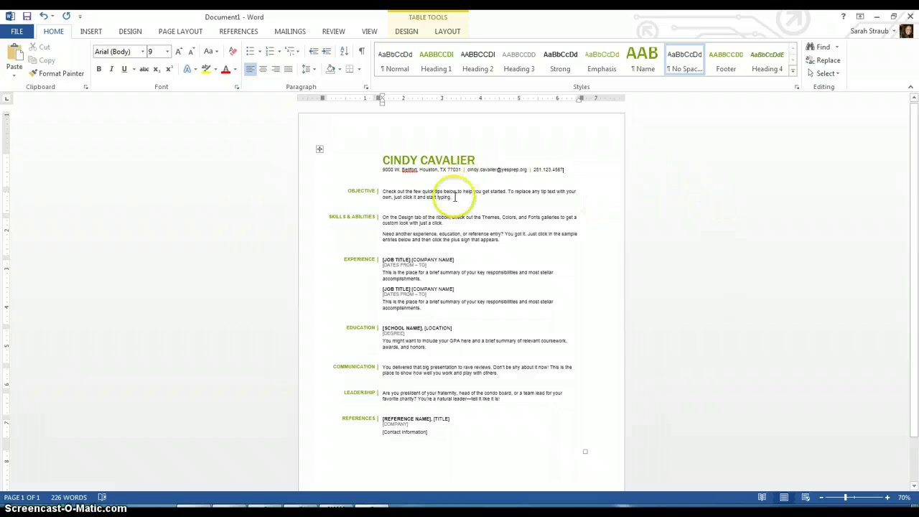
Start the Objective about accomplishments since high school 'with the intention of', zooming to 150%.
{"action": "left_click", "coordinate": [401, 193]}
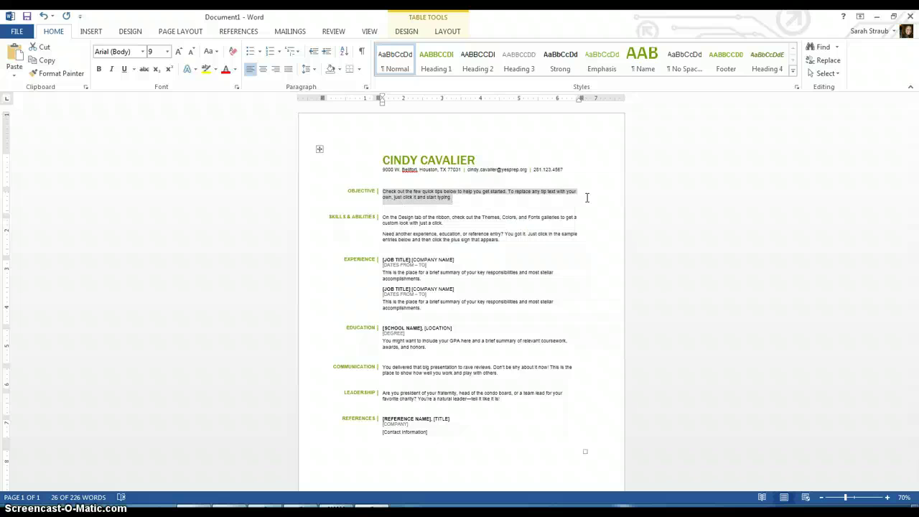
{"action": "type", "text": "I am communic"}
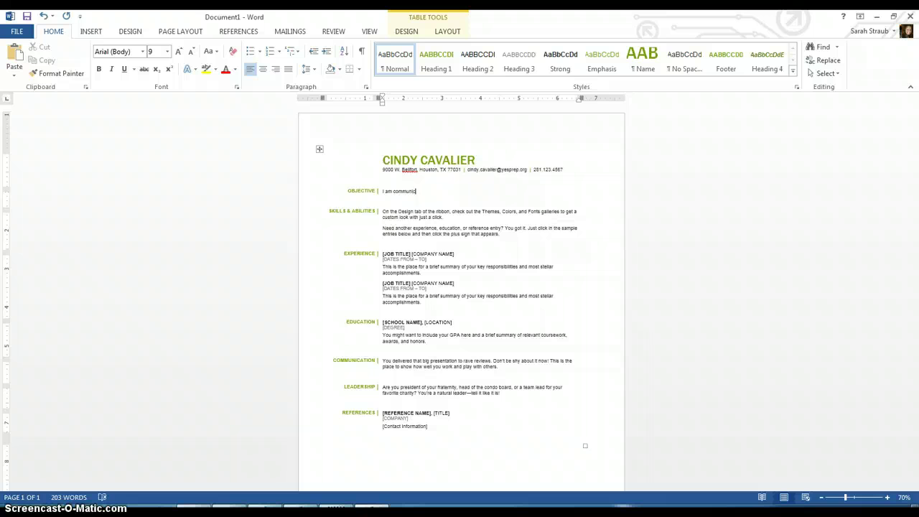
{"action": "type", "text": "ating my accomplishments since I have started high sch"}
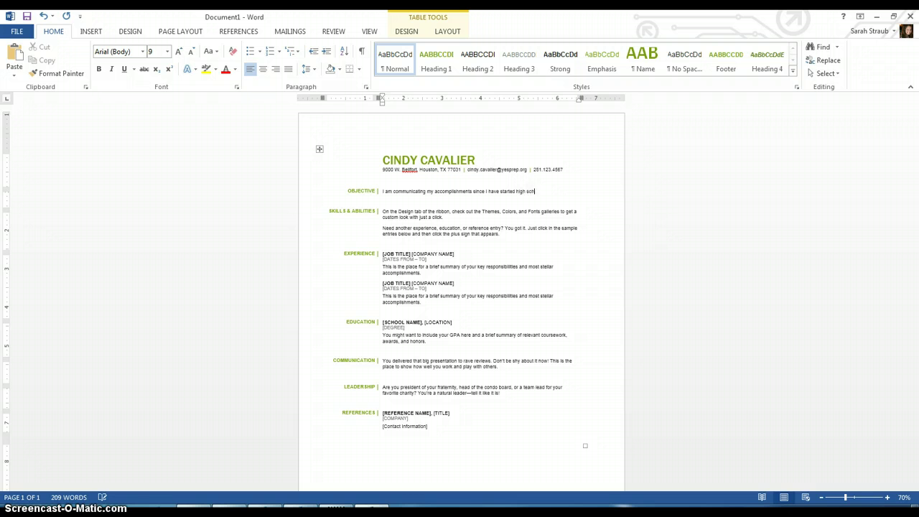
{"action": "type", "text": "ool with the intention of"}
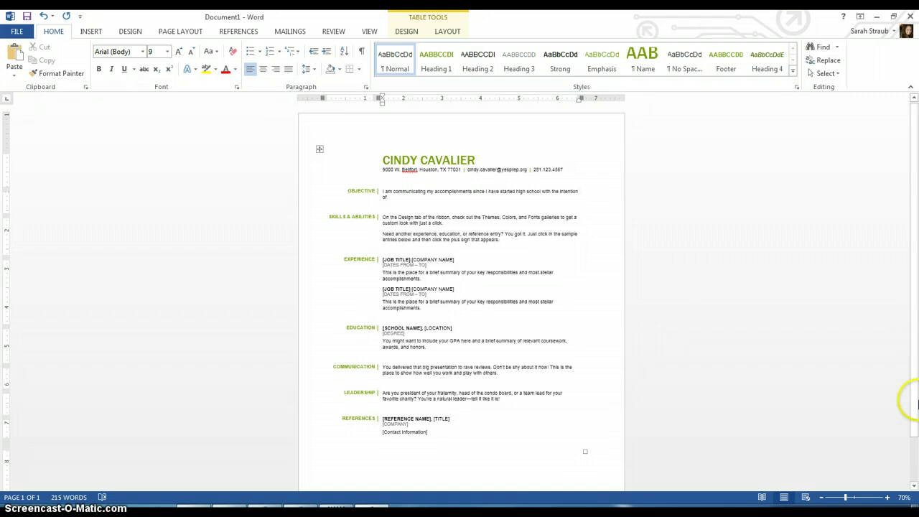
{"action": "left_click", "coordinate": [887, 497]}
{"action": "left_click", "coordinate": [888, 498]}
{"action": "left_click", "coordinate": [887, 498]}
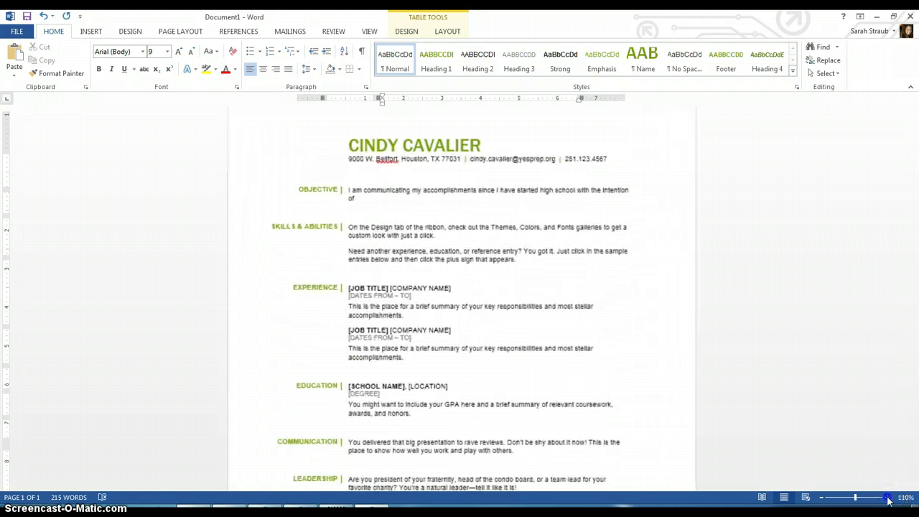
{"action": "left_click", "coordinate": [887, 497]}
{"action": "left_click", "coordinate": [888, 498]}
{"action": "left_click", "coordinate": [887, 497]}
{"action": "left_click", "coordinate": [888, 498]}
{"action": "left_click", "coordinate": [887, 498]}
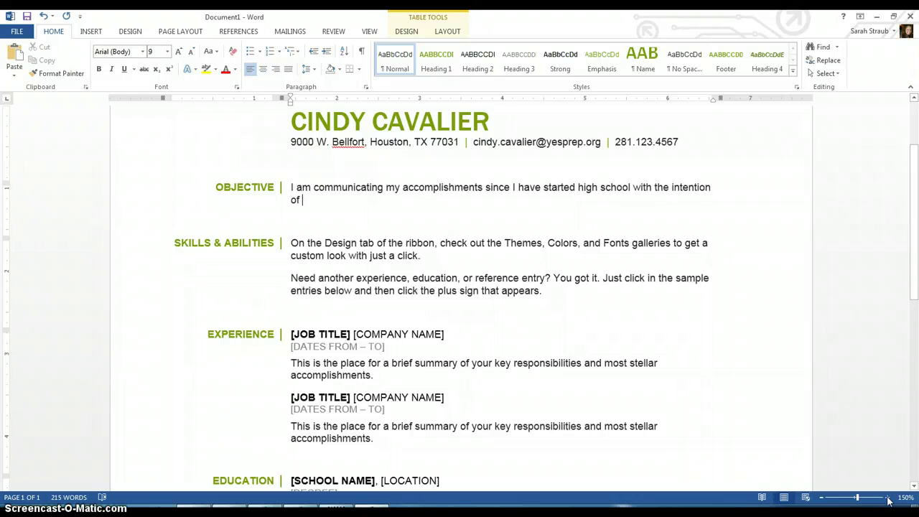
Finish the Objective with 'eventual college admission and selection for summer opportunities and/or jobs.'.
{"action": "type", "text": "eve"}
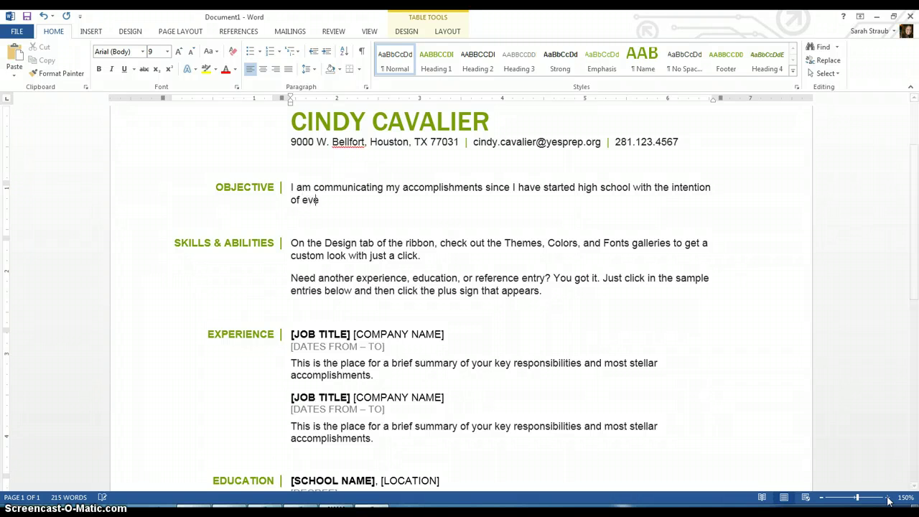
{"action": "type", "text": "ntual college "}
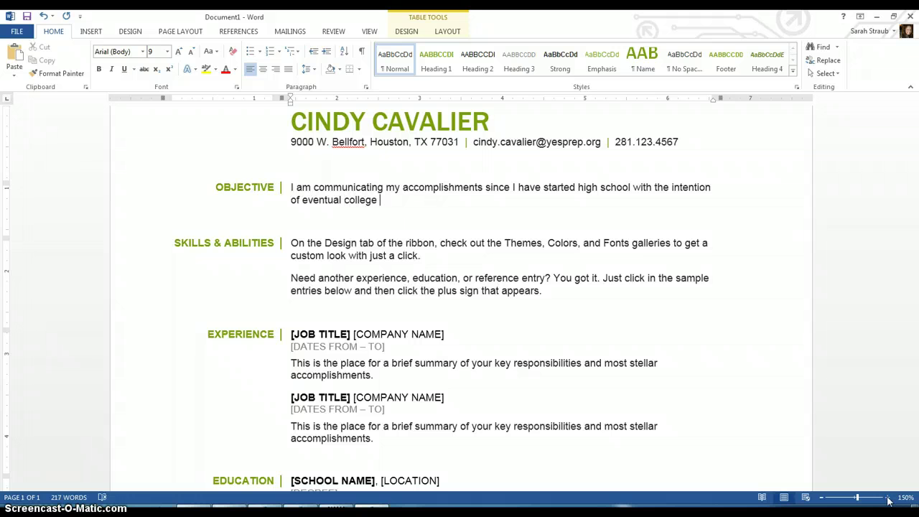
{"action": "type", "text": "admission and selection"}
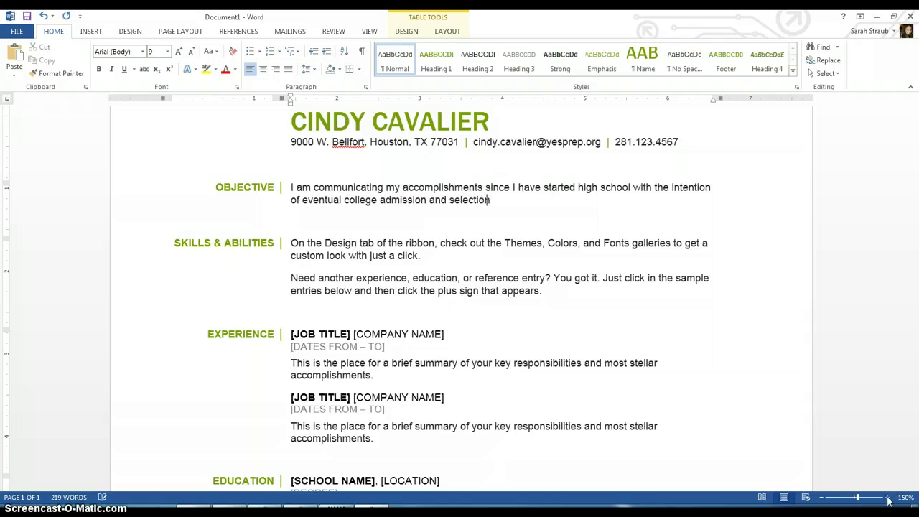
{"action": "type", "text": " for summer opporutnit"}
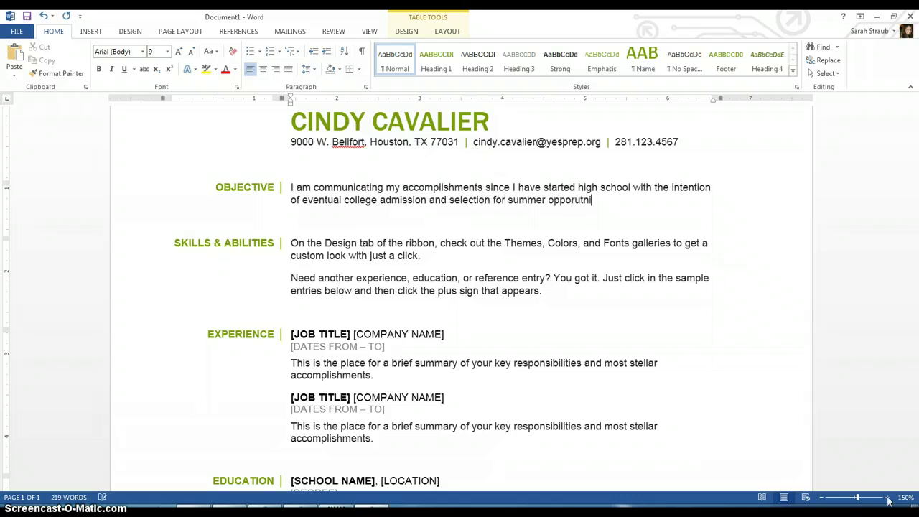
{"action": "key", "text": "BackSpace"}
{"action": "key", "text": "BackSpace"}
{"action": "key", "text": "BackSpace"}
{"action": "key", "text": "BackSpace"}
{"action": "key", "text": "BackSpace"}
{"action": "type", "text": "tunities adn"}
{"action": "key", "text": "BackSpace"}
{"action": "key", "text": "BackSpace"}
{"action": "type", "text": "nd/or jobs."}
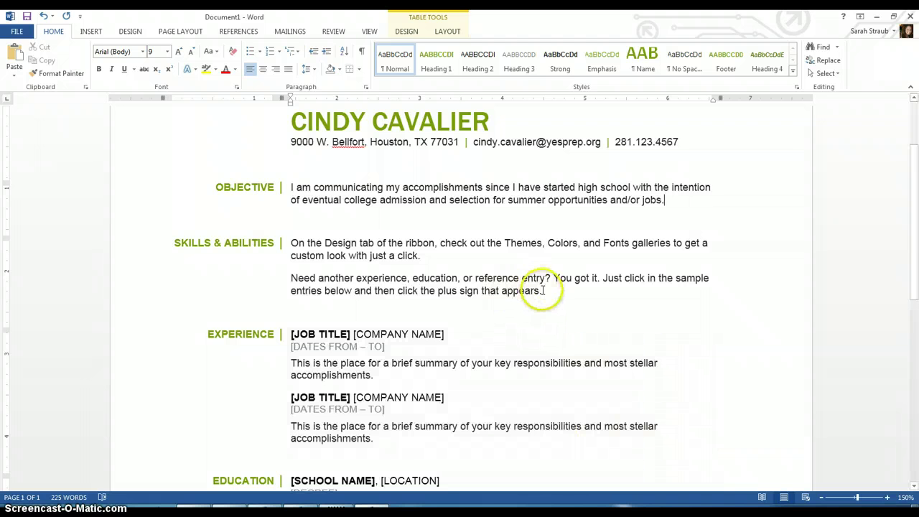
Replace the Skills & Abilities tips with 'Spanish fluency, CPR certification, Basic first aid'.
{"action": "left_click_drag", "start_coordinate": [542, 290], "coordinate": [290, 243]}
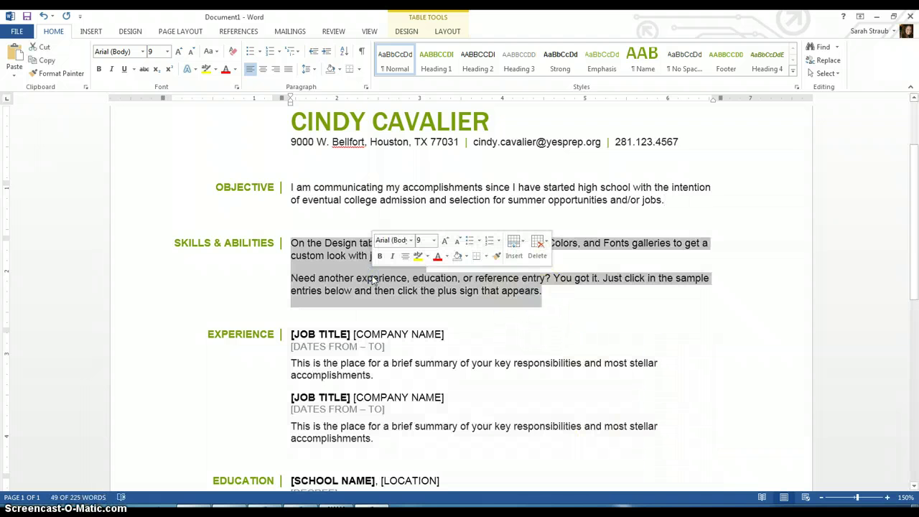
{"action": "type", "text": "Spanis"}
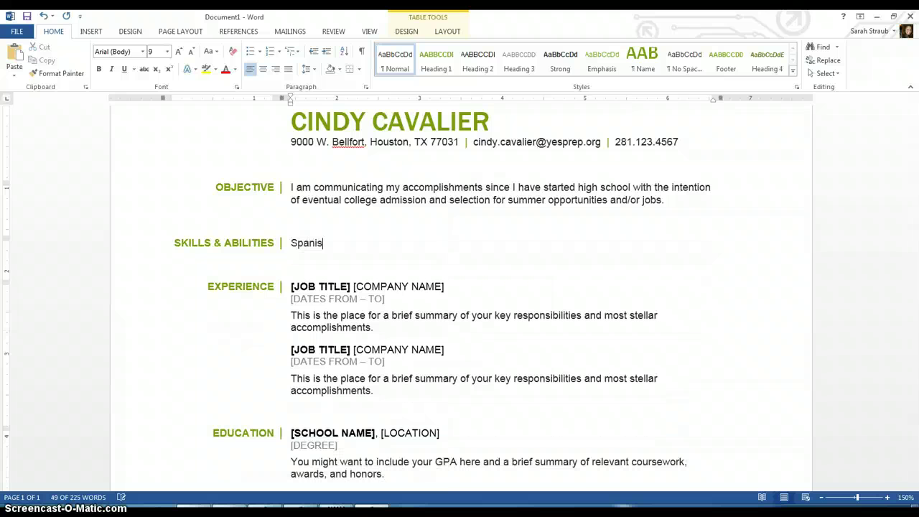
{"action": "type", "text": "h fluency"}
{"action": "key", "text": "Return"}
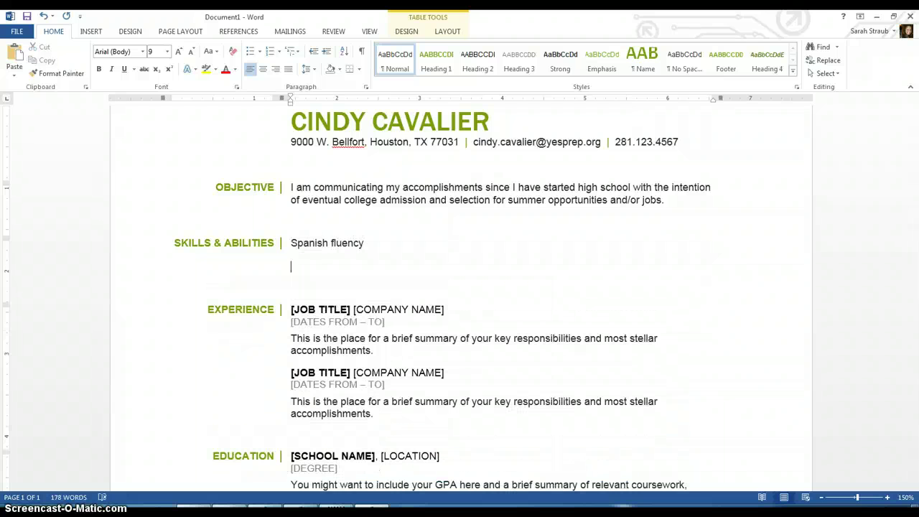
{"action": "key", "text": "BackSpace"}
{"action": "type", "text": ", "}
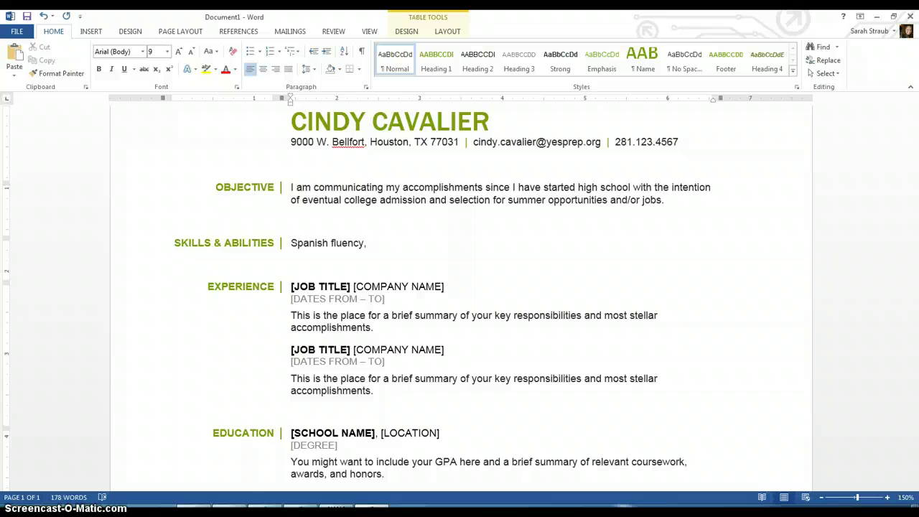
{"action": "type", "text": "CPR certification, "}
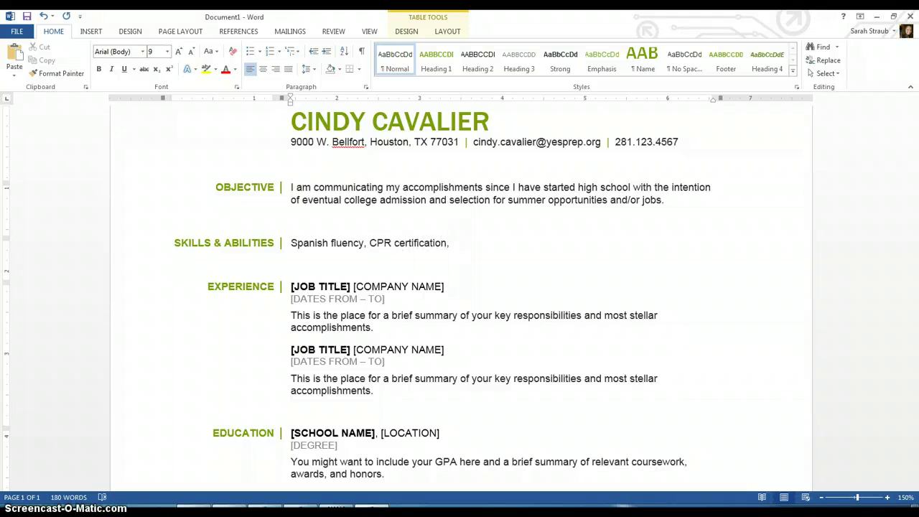
{"action": "type", "text": "Basic first aid"}
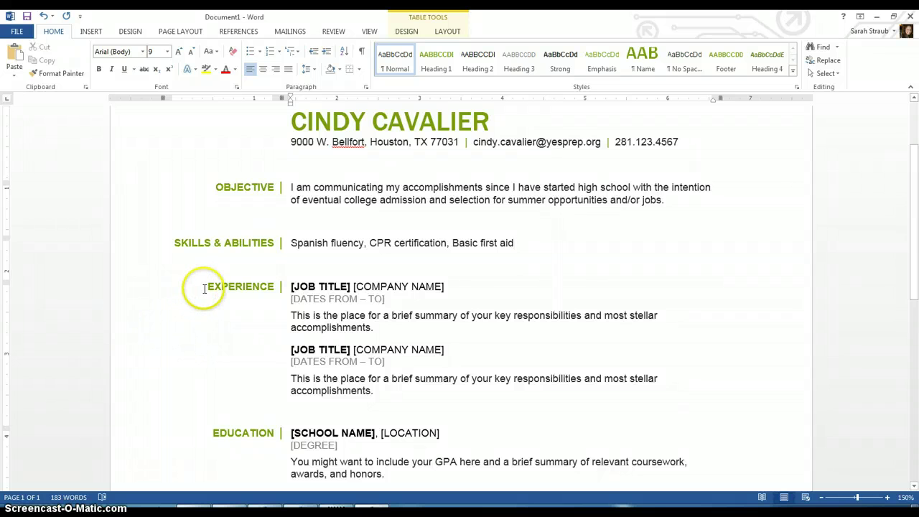
{"action": "left_click", "coordinate": [241, 276]}
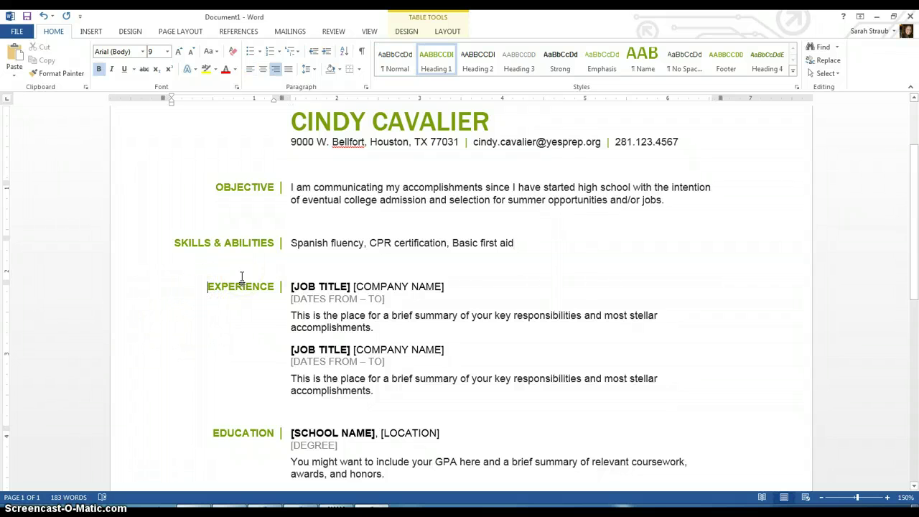
{"action": "key", "text": "ctrl+End"}
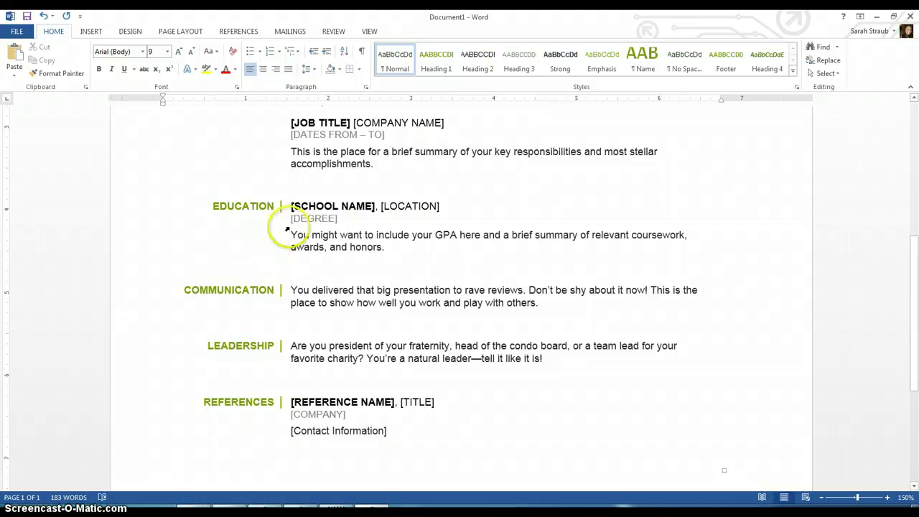
Enter YES PREP BRAYS OAKS and HOUSTON, TX as school and location, and delete the degree line.
{"action": "left_click", "coordinate": [318, 207]}
{"action": "type", "text": "YES PR"}
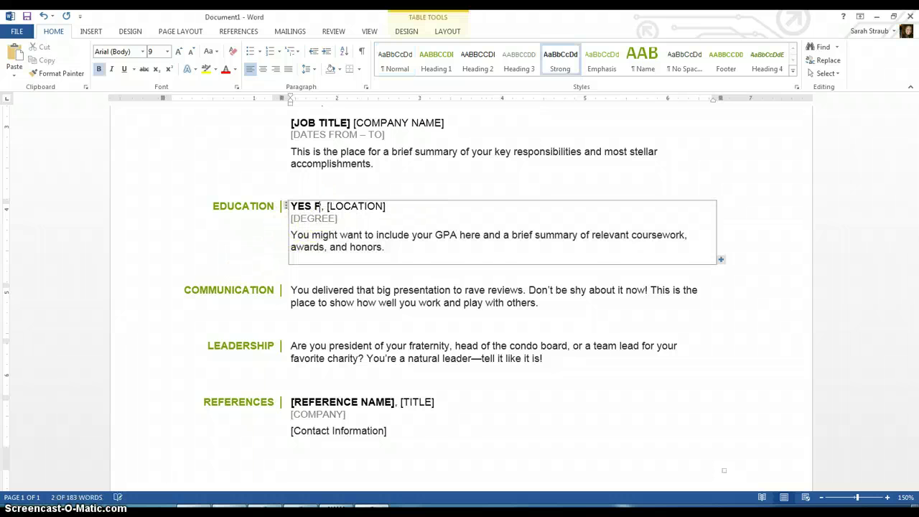
{"action": "type", "text": "EP "}
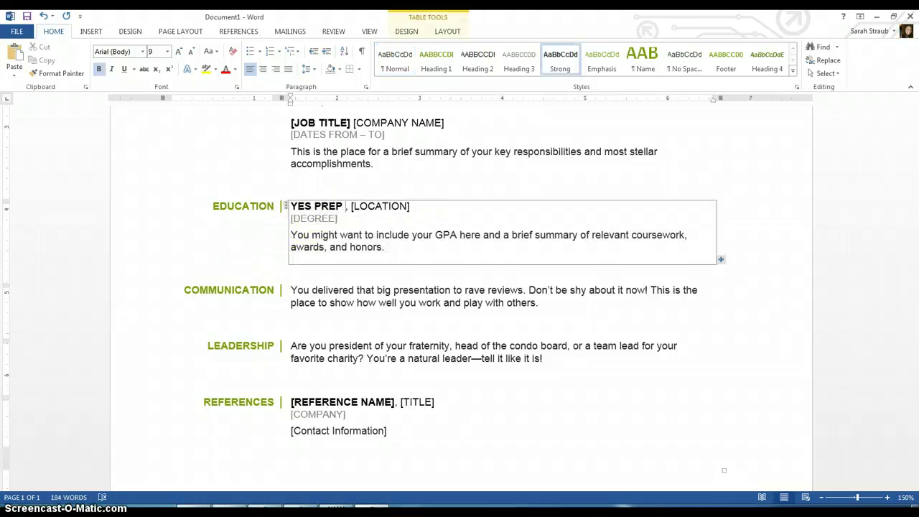
{"action": "type", "text": "BRAYS OAKS"}
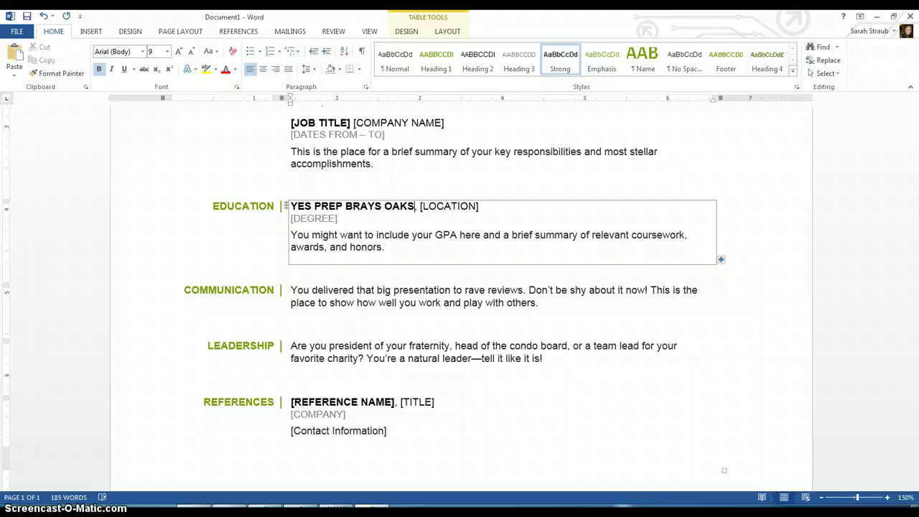
{"action": "left_click", "coordinate": [443, 208]}
{"action": "type", "text": "HOUSTON, TX"}
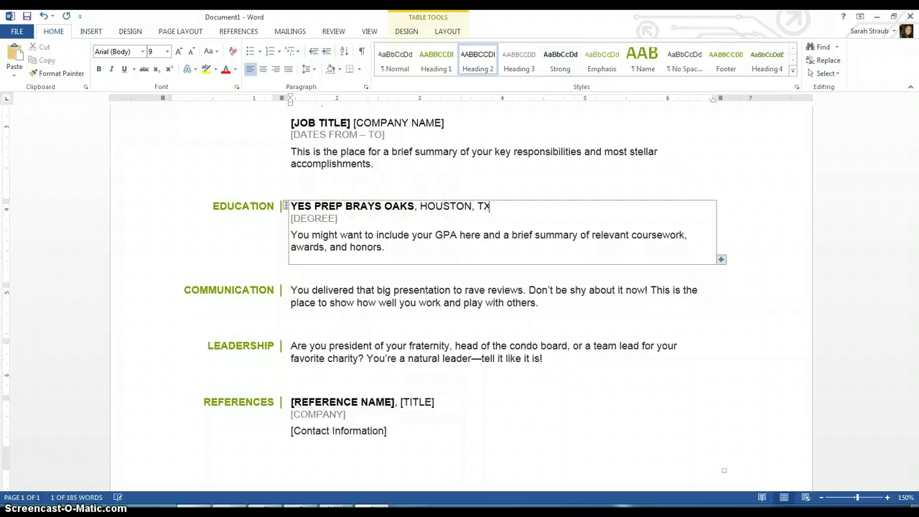
{"action": "left_click", "coordinate": [367, 222]}
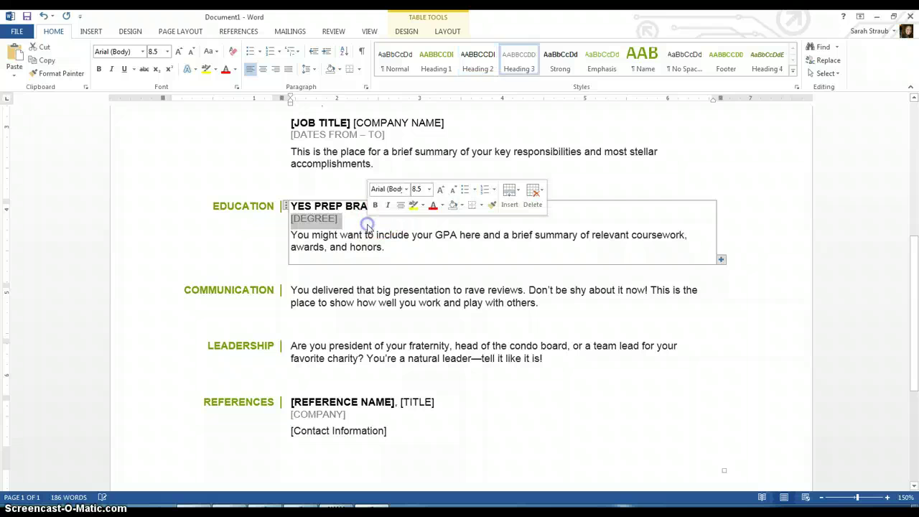
{"action": "key", "text": "Delete"}
{"action": "key", "text": "Delete"}
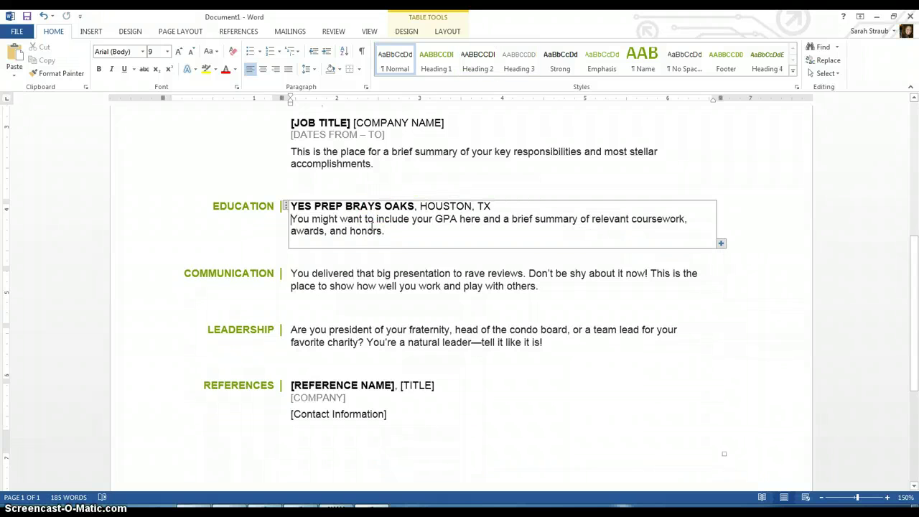
List the honors: Cum Laude, High Honors, Student of the 6 Weeks in Geometry, Cavalier of the Month.
{"action": "triple_click", "coordinate": [380, 231]}
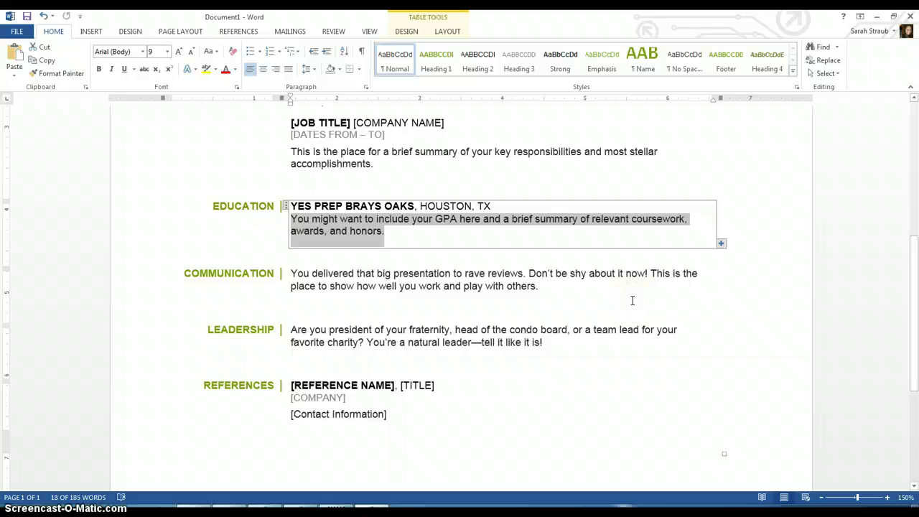
{"action": "type", "text": "M LAUDE"}
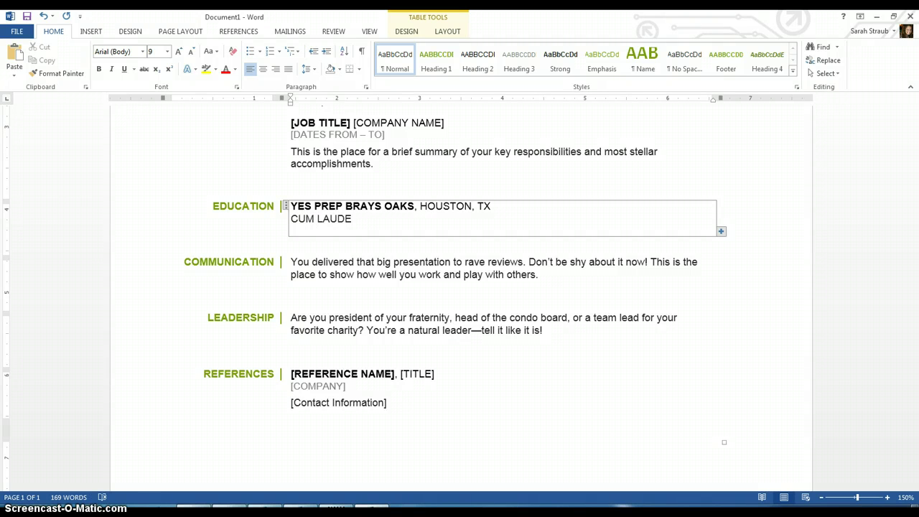
{"action": "key", "text": "BackSpace"}
{"action": "key", "text": "BackSpace"}
{"action": "key", "text": "BackSpace"}
{"action": "key", "text": "BackSpace"}
{"action": "key", "text": "BackSpace"}
{"action": "key", "text": "BackSpace"}
{"action": "key", "text": "BackSpace"}
{"action": "type", "text": "m Laude, High"}
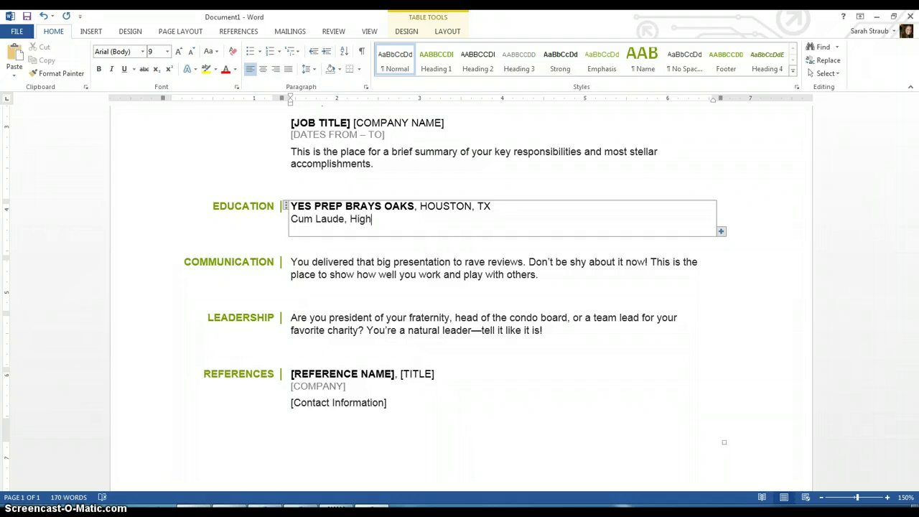
{"action": "type", "text": " Honors, Student of the "}
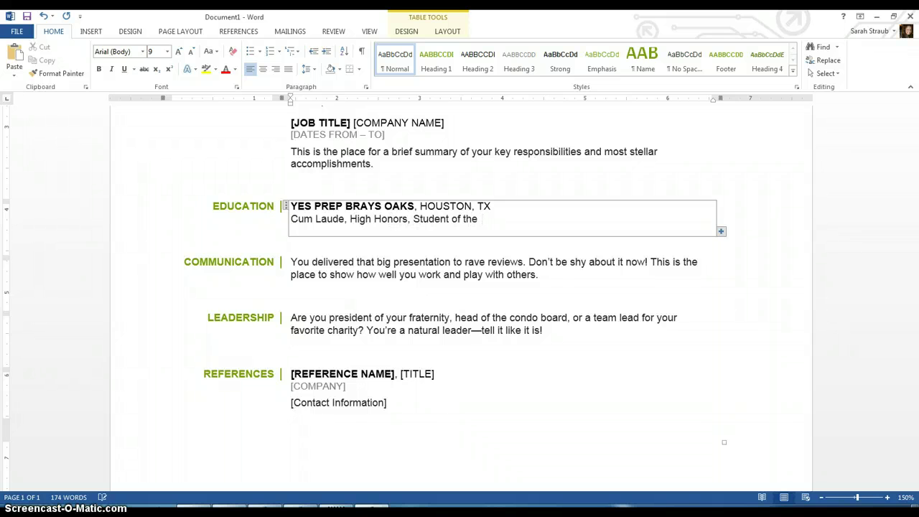
{"action": "type", "text": "6 Weeks in Geometr"}
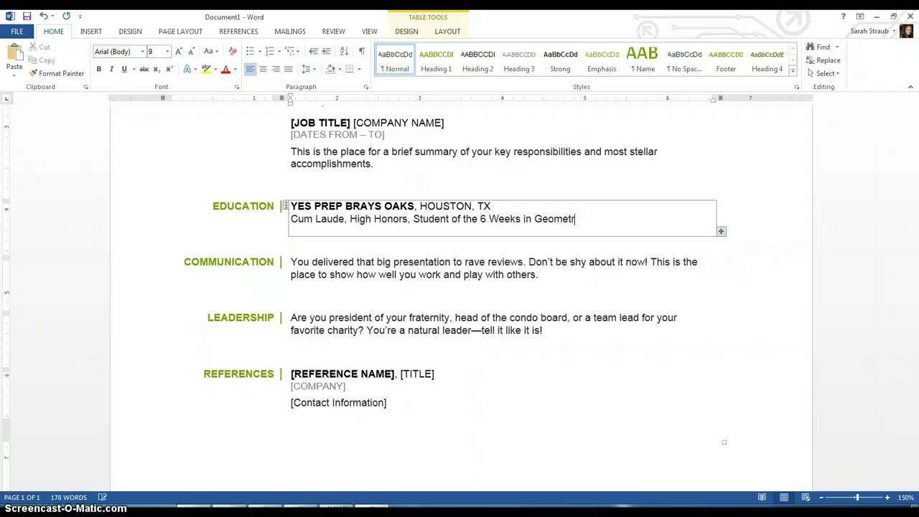
{"action": "type", "text": "y, Cavalier of the Month"}
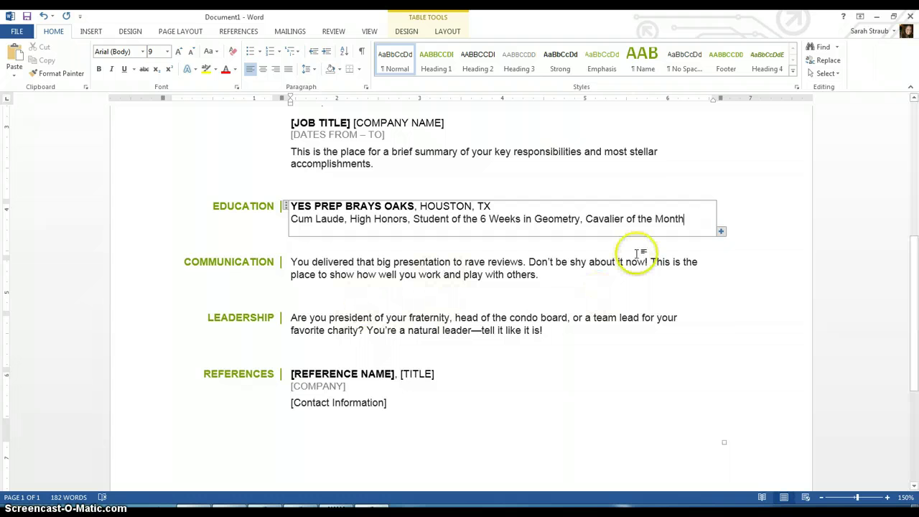
Delete the entire Communication row from the resume.
{"action": "triple_click", "coordinate": [558, 280]}
{"action": "left_click", "coordinate": [236, 269]}
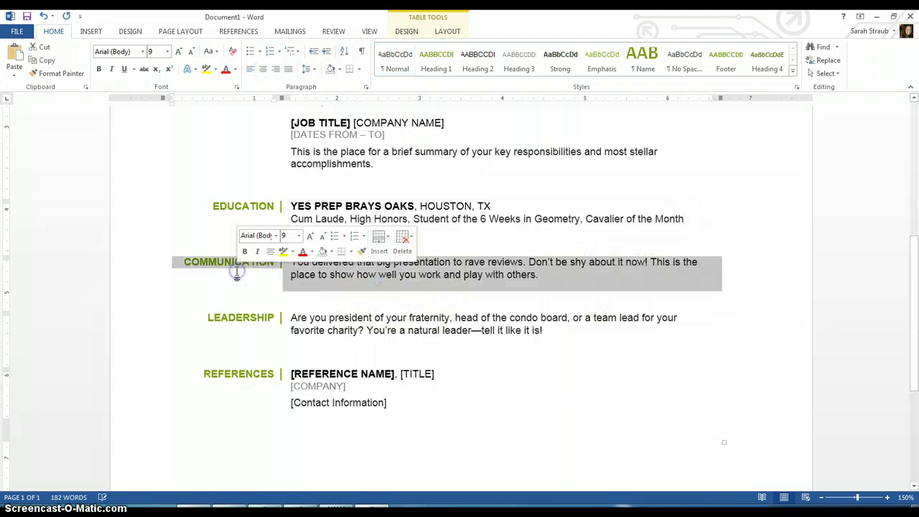
{"action": "key", "text": "BackSpace"}
{"action": "key", "text": "Return"}
Rename the Leadership heading to COMMUNITY SERVICE.
{"action": "left_click", "coordinate": [232, 267]}
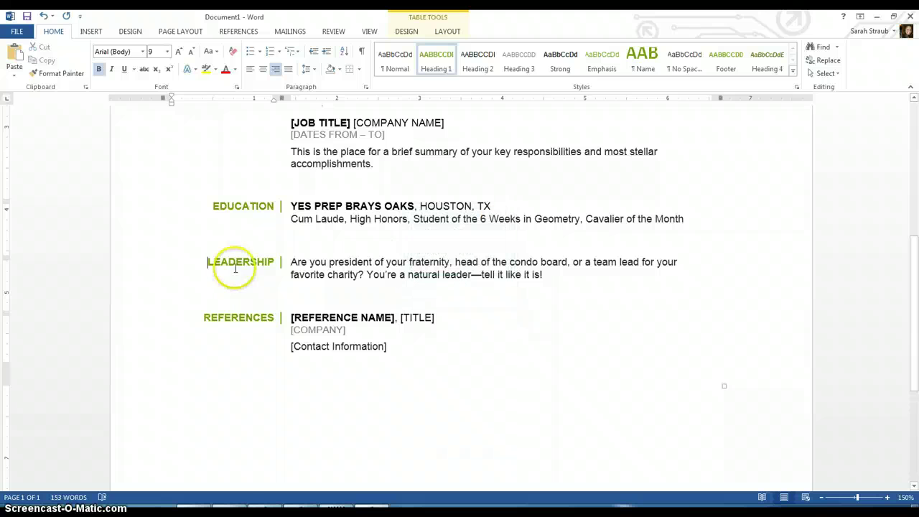
{"action": "triple_click", "coordinate": [230, 261]}
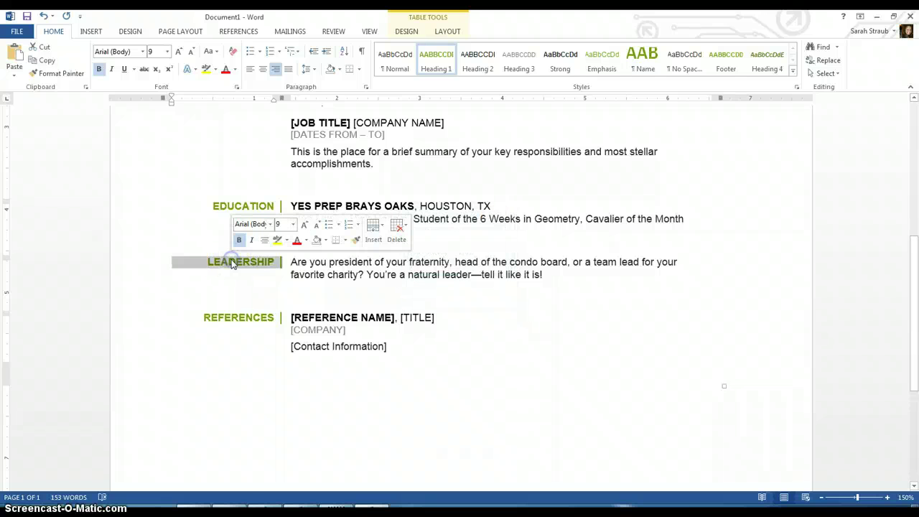
{"action": "left_click", "coordinate": [227, 260]}
{"action": "key", "text": "BackSpace"}
{"action": "key", "text": "BackSpace"}
{"action": "key", "text": "BackSpace"}
{"action": "key", "text": "Delete"}
{"action": "key", "text": "Delete"}
{"action": "key", "text": "Delete"}
{"action": "key", "text": "Delete"}
{"action": "key", "text": "Delete"}
{"action": "key", "text": "Delete"}
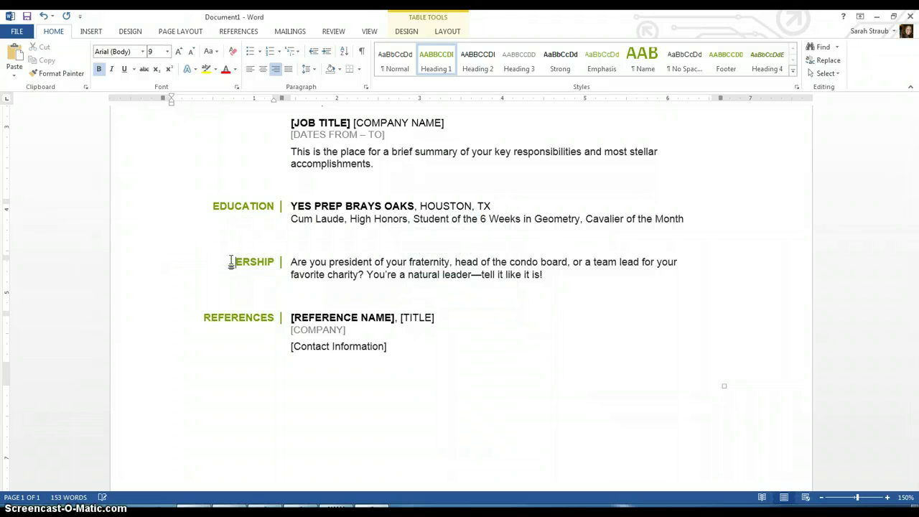
{"action": "type", "text": "COMMUNITY SERVICE"}
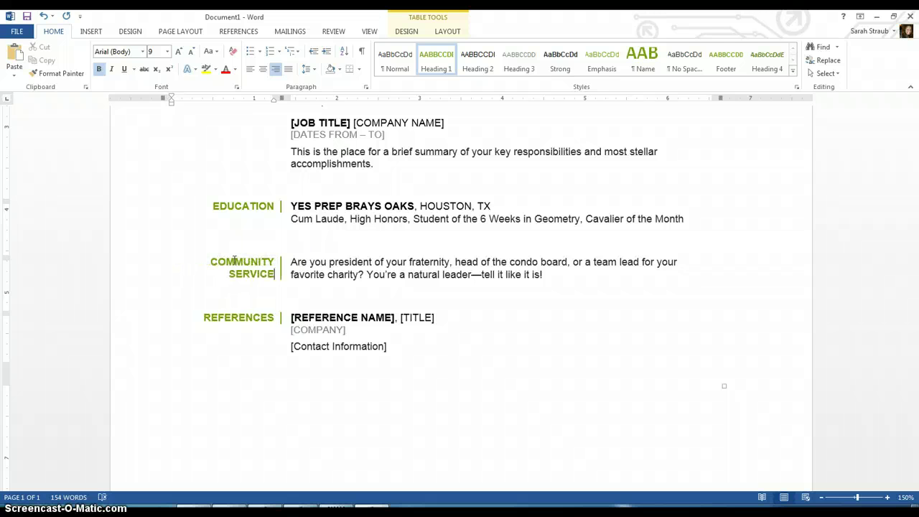
List Sheldon Lake for Service Days, SPCA Volunteer and Volunteer at Bethel's Baptist Church on separate lines.
{"action": "triple_click", "coordinate": [400, 277]}
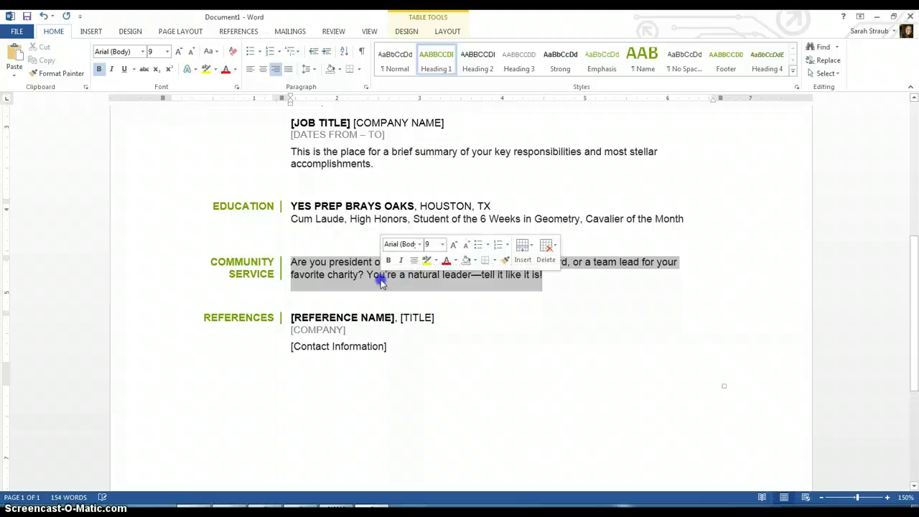
{"action": "type", "text": "Sheldon Lake"}
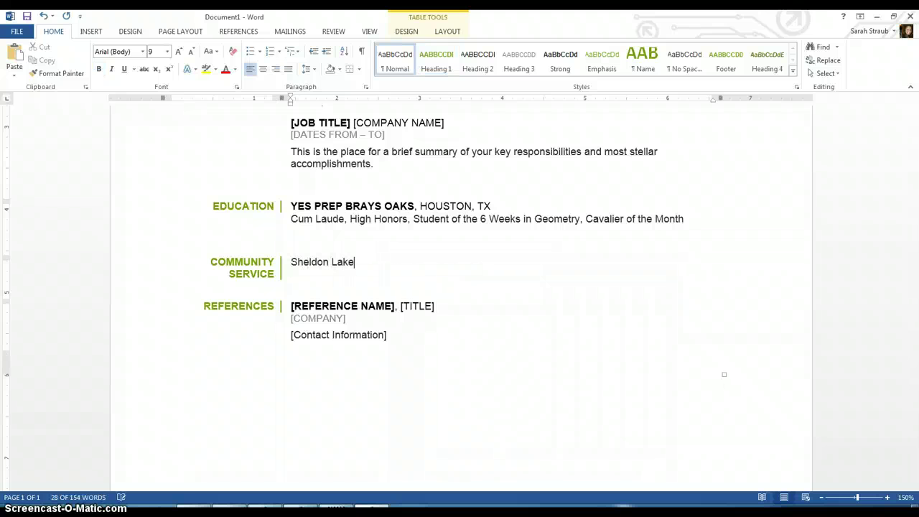
{"action": "type", "text": " for Service Days"}
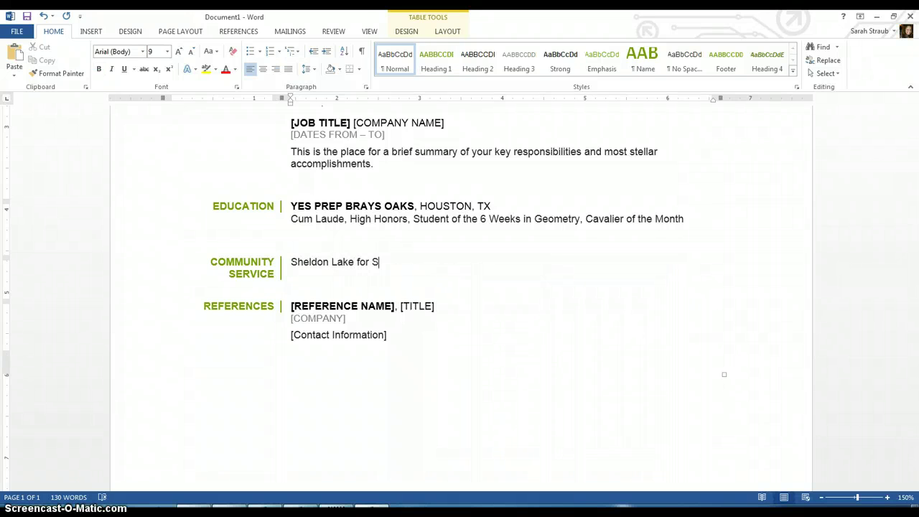
{"action": "key", "text": "Return"}
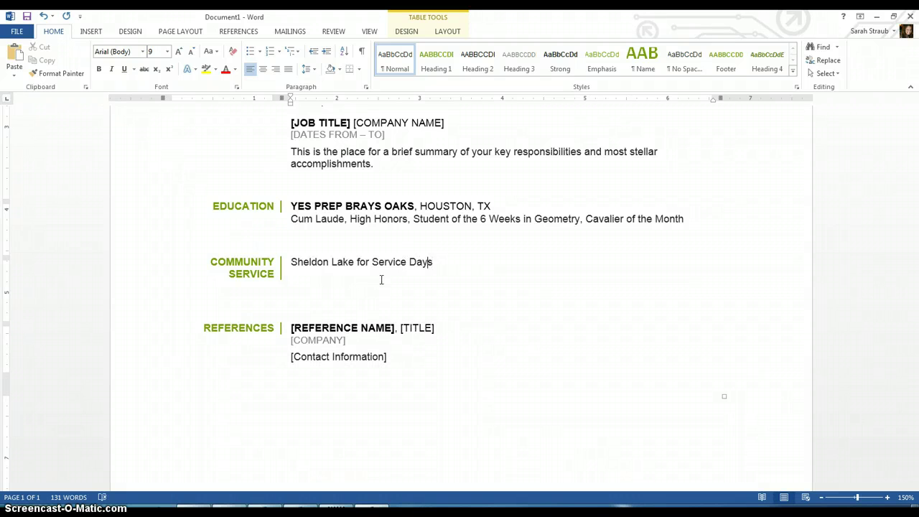
{"action": "key", "text": "Return"}
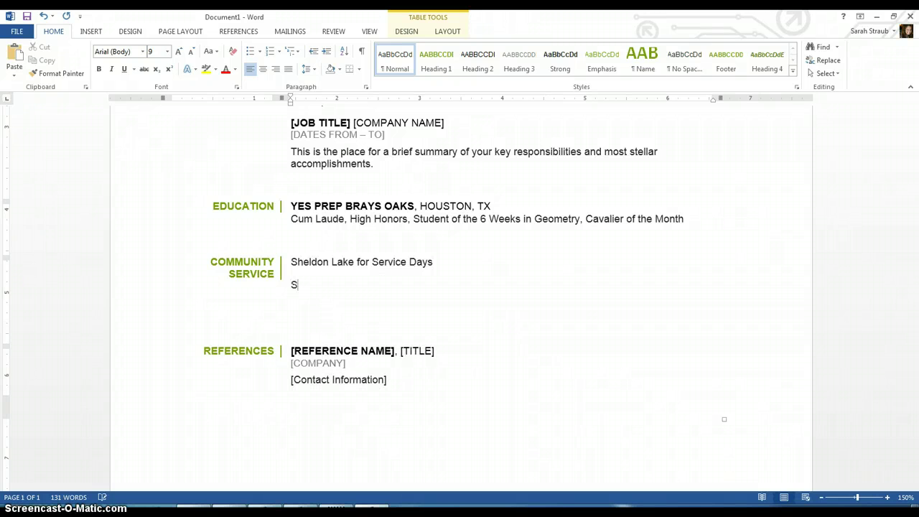
{"action": "type", "text": "SPCA Volunteer"}
{"action": "key", "text": "Return"}
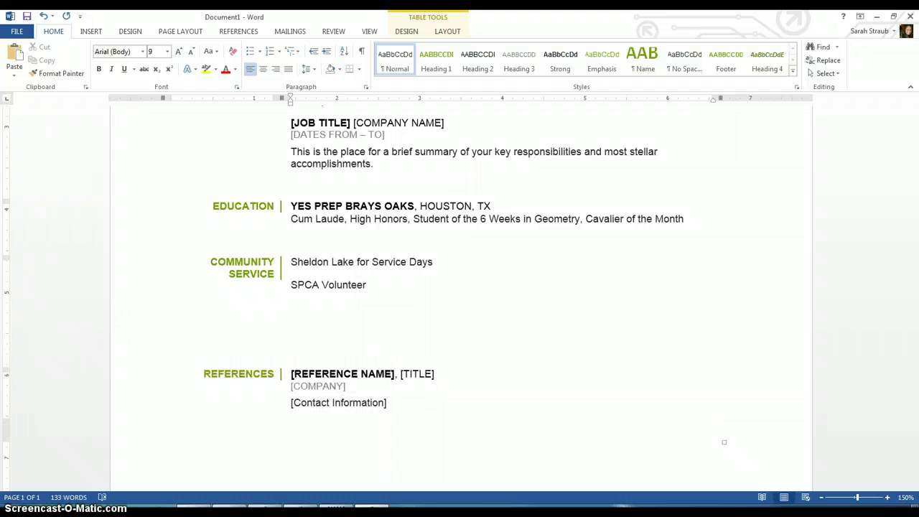
{"action": "type", "text": "C"}
{"action": "key", "text": "BackSpace"}
{"action": "type", "text": "Volunteer at Ba"}
{"action": "type", "text": "t"}
{"action": "key", "text": "BackSpace"}
{"action": "key", "text": "BackSpace"}
{"action": "type", "text": "ethel"}
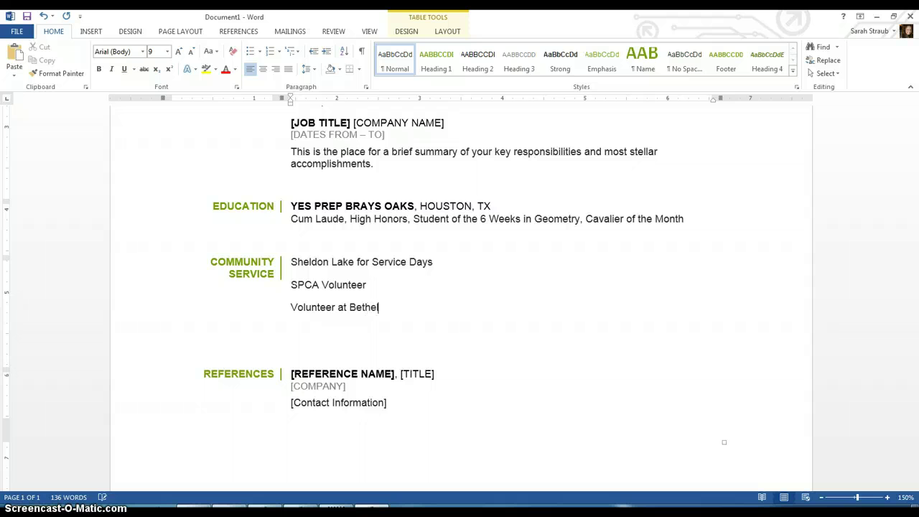
{"action": "type", "text": "'s Baptist Church"}
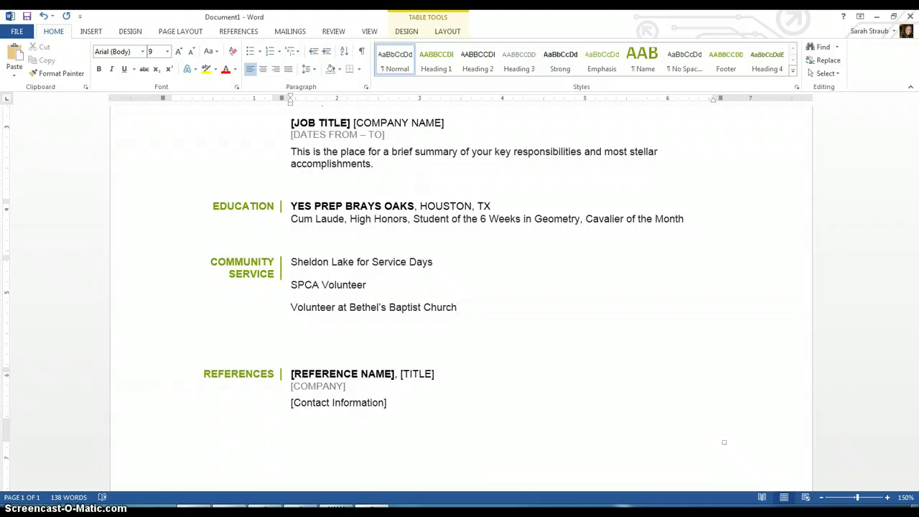
Enter the reference's name, title DEAN OF STUDENTS, company YES PREP BRAYS OAKS, and their e-mail address.
{"action": "left_click", "coordinate": [353, 375]}
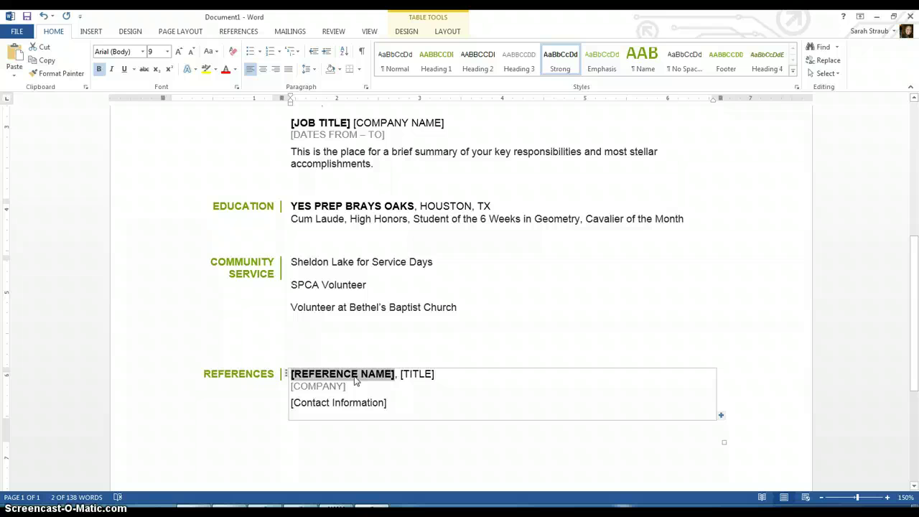
{"action": "type", "text": "MR. "}
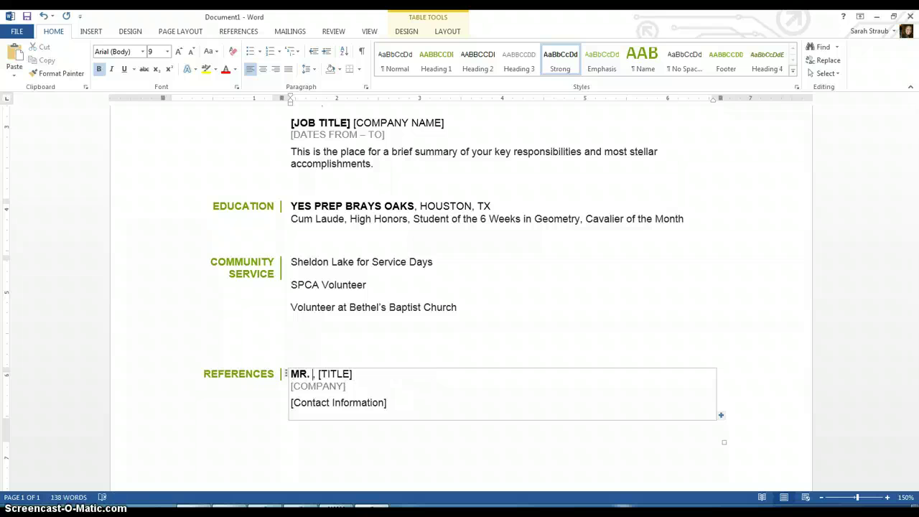
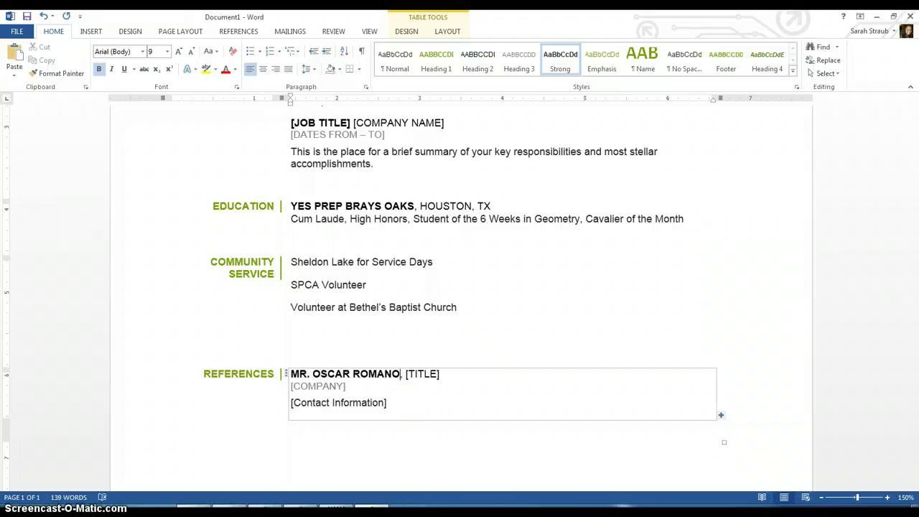
{"action": "left_click", "coordinate": [414, 377]}
{"action": "type", "text": "DEAN OF STUDENTS"}
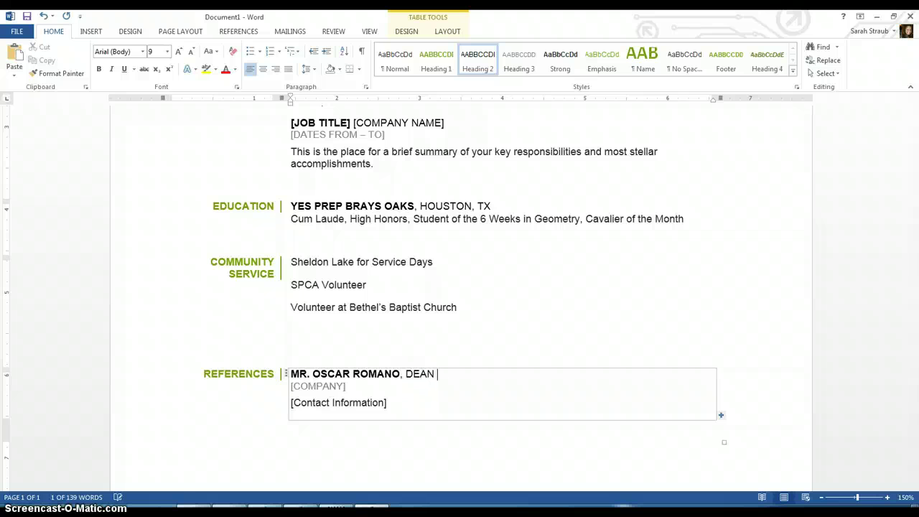
{"action": "left_click", "coordinate": [327, 387]}
{"action": "type", "text": "YES PREP BRAYS OAKS"}
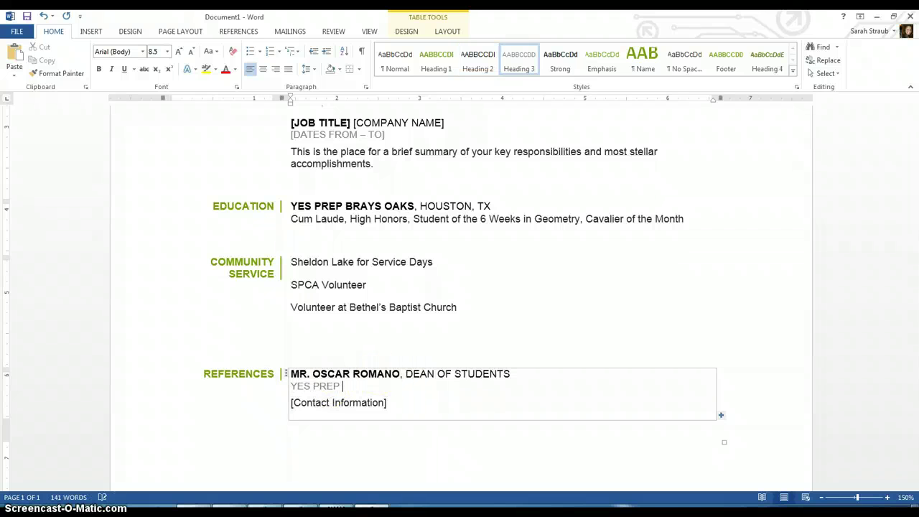
{"action": "left_click", "coordinate": [329, 401]}
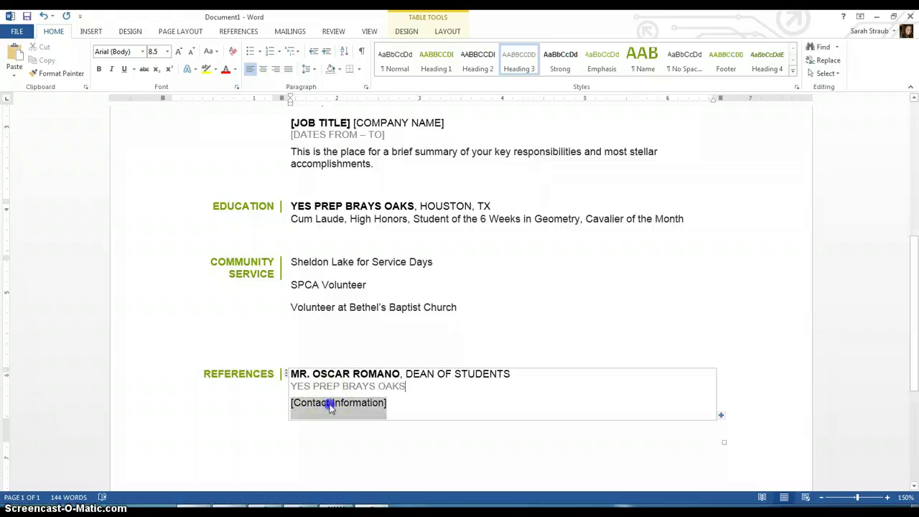
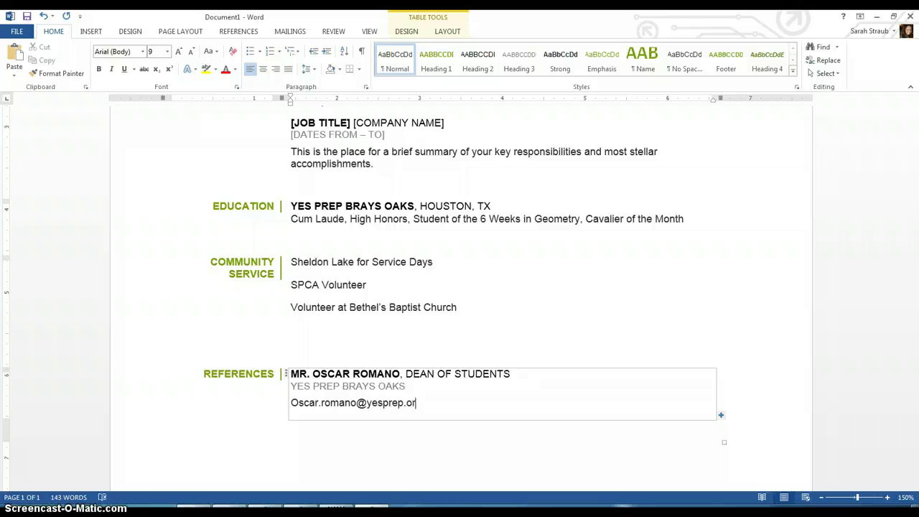
{"action": "key", "text": "Down"}
{"action": "key", "text": "Up"}
{"action": "key", "text": "Up"}
{"action": "key", "text": "Up"}
{"action": "key", "text": "Up"}
{"action": "key", "text": "Up"}
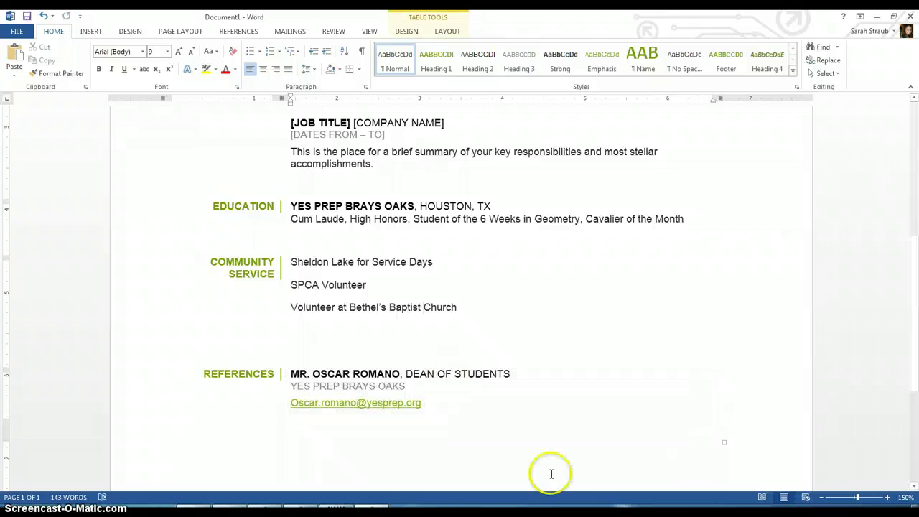
Paste a second copy of the three-line reference entry below the first, on its own lines.
{"action": "left_click_drag", "start_coordinate": [450, 407], "coordinate": [289, 370]}
{"action": "key", "text": "ctrl+c"}
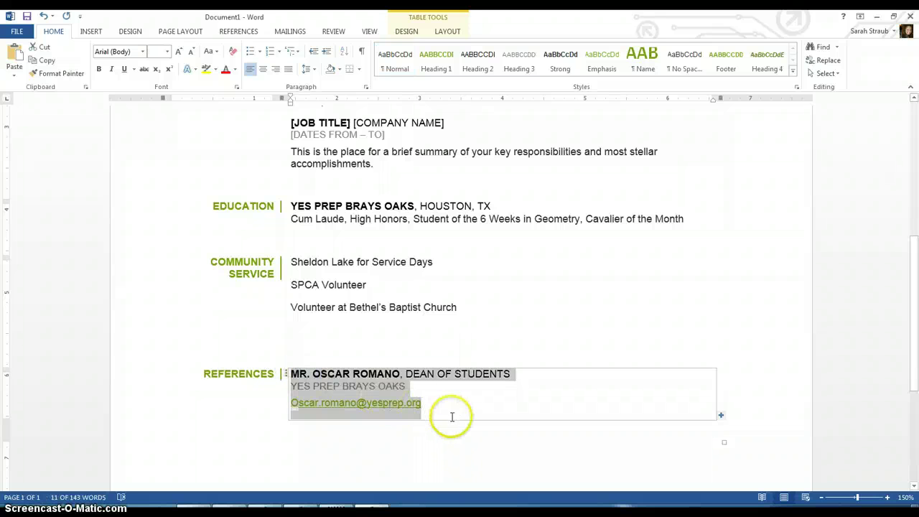
{"action": "key", "text": "Delete"}
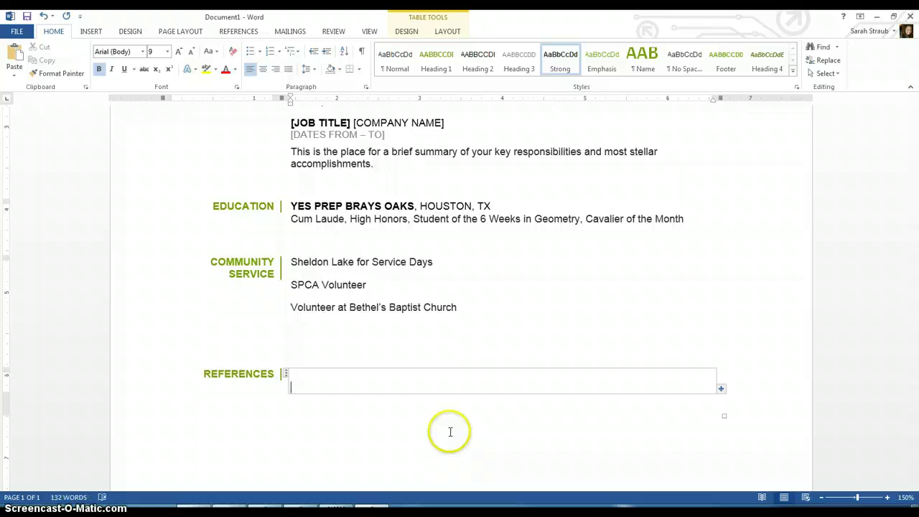
{"action": "key", "text": "ctrl+z"}
{"action": "key", "text": "Right"}
{"action": "key", "text": "ctrl+v"}
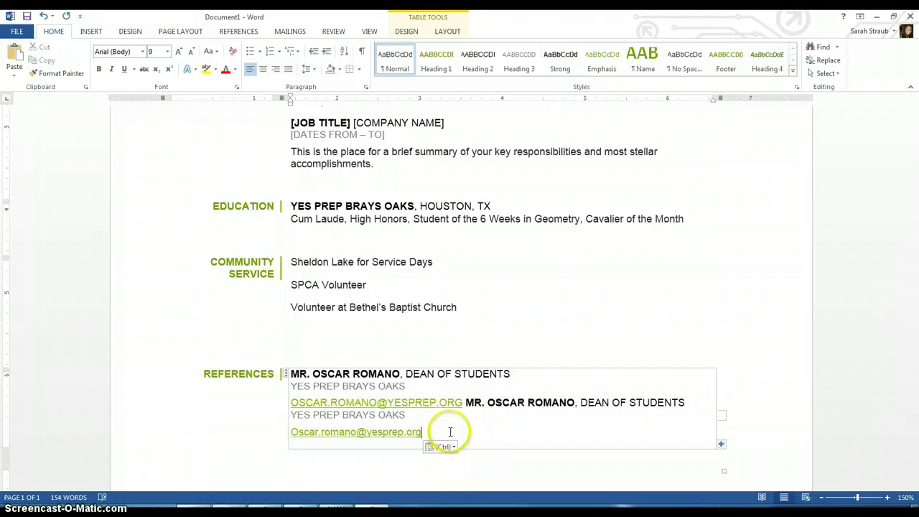
{"action": "left_click", "coordinate": [465, 404]}
{"action": "key", "text": "Return"}
{"action": "key", "text": "Return"}
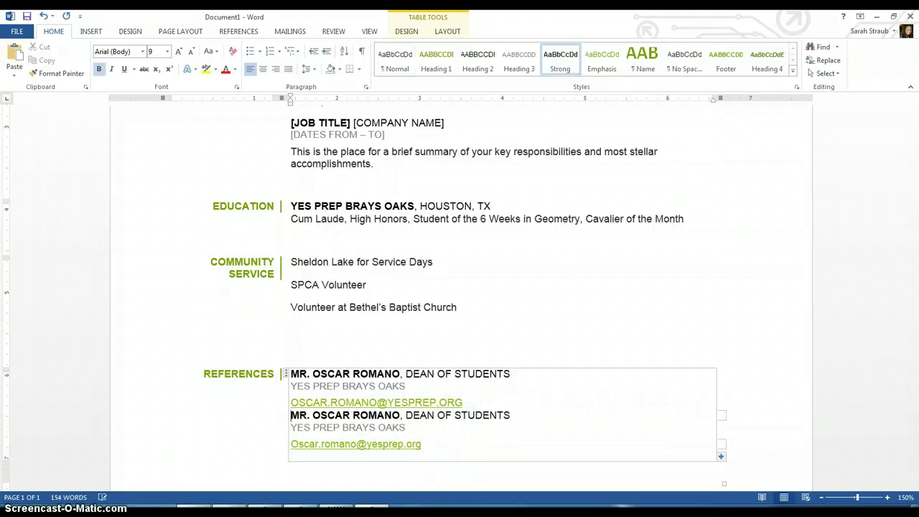
{"action": "left_click", "coordinate": [534, 313]}
{"action": "key", "text": "Up"}
{"action": "key", "text": "Up"}
{"action": "key", "text": "Up"}
{"action": "key", "text": "Up"}
{"action": "key", "text": "Up"}
{"action": "key", "text": "Up"}
{"action": "key", "text": "Up"}
{"action": "key", "text": "Up"}
{"action": "key", "text": "Up"}
{"action": "key", "text": "Up"}
{"action": "key", "text": "Up"}
{"action": "key", "text": "Up"}
{"action": "key", "text": "Up"}
{"action": "key", "text": "Up"}
{"action": "key", "text": "Up"}
{"action": "key", "text": "Up"}
{"action": "key", "text": "Up"}
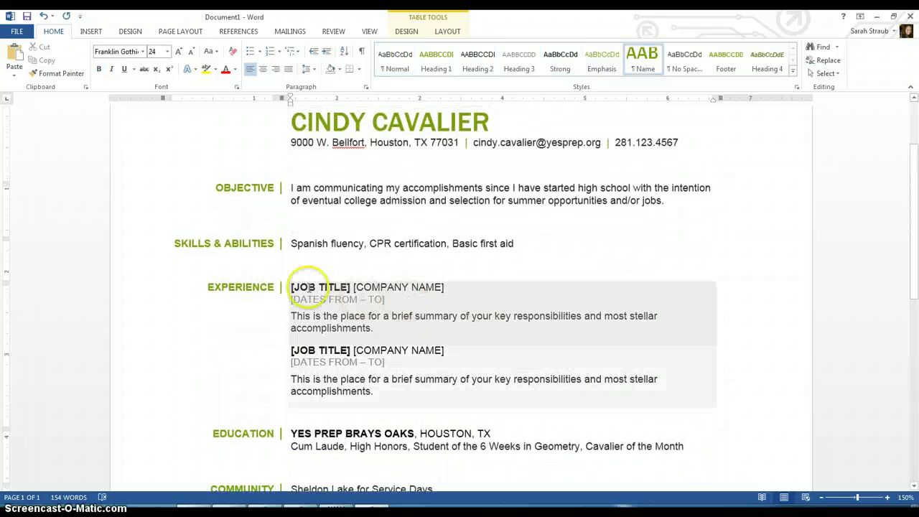
Rename the EXPERIENCE heading to CLUBS AND ORGANIZATIONS.
{"action": "left_click", "coordinate": [255, 287]}
{"action": "double_click", "coordinate": [254, 287]}
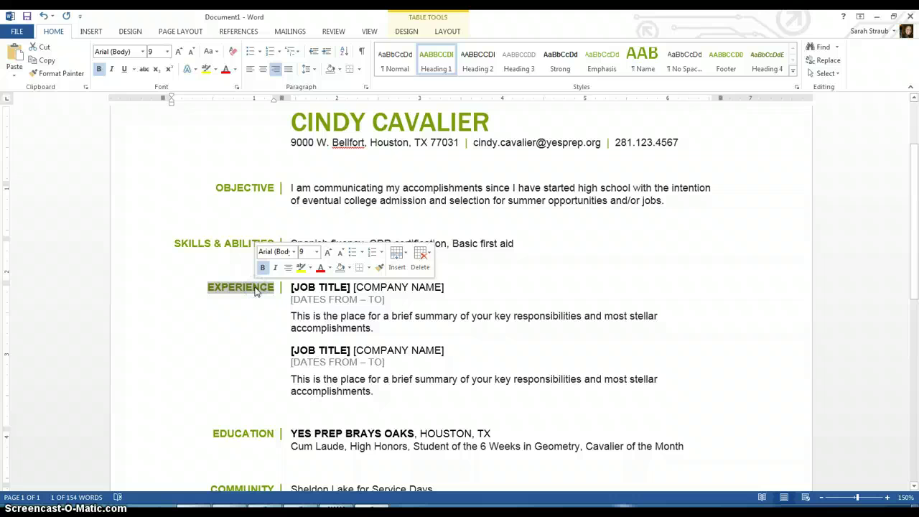
{"action": "type", "text": "CLUBS/ORGANIZATION"}
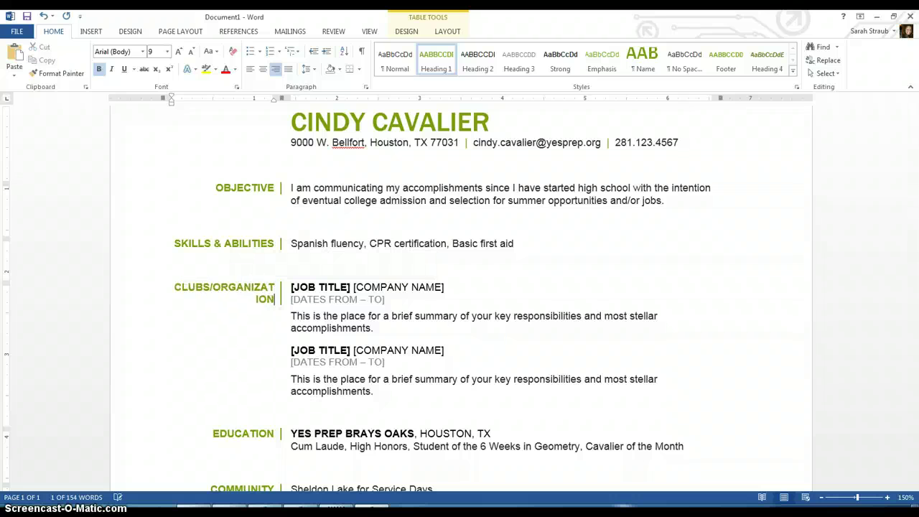
{"action": "key", "text": "BackSpace"}
{"action": "key", "text": "BackSpace"}
{"action": "key", "text": "BackSpace"}
{"action": "key", "text": "BackSpace"}
{"action": "key", "text": "BackSpace"}
{"action": "key", "text": "BackSpace"}
{"action": "key", "text": "BackSpace"}
{"action": "key", "text": "BackSpace"}
{"action": "key", "text": "BackSpace"}
{"action": "key", "text": "BackSpace"}
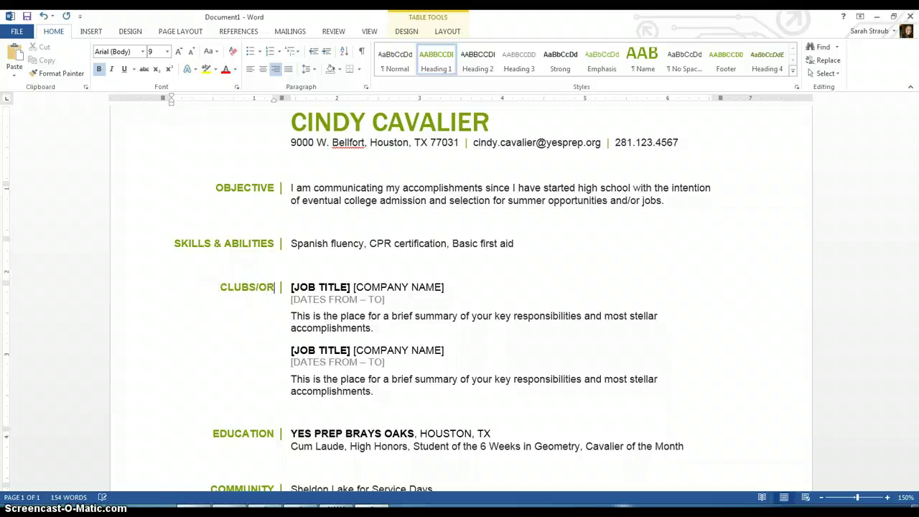
{"action": "key", "text": "BackSpace"}
{"action": "key", "text": "BackSpace"}
{"action": "key", "text": "BackSpace"}
{"action": "type", "text": "AND ORGANIZATIO"}
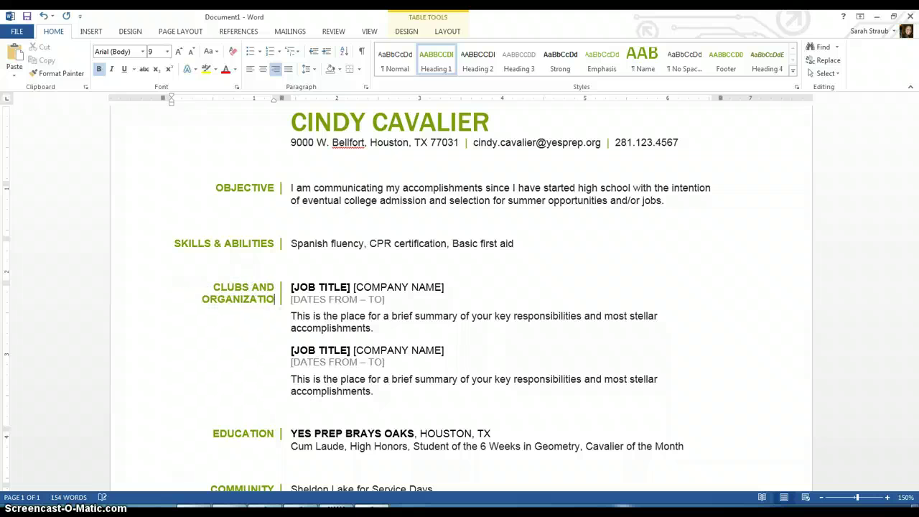
{"action": "type", "text": "NS"}
Fill the first entry with STUDENT COUNCIL, SECRETARY, 2013-2013 and summary 'Write what you do here.'.
{"action": "left_click", "coordinate": [312, 287]}
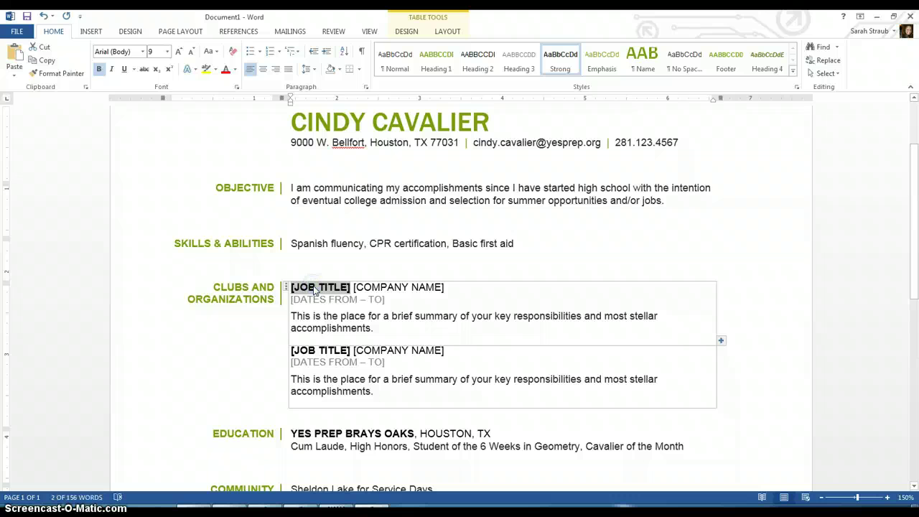
{"action": "type", "text": "STUDENT COUNCIL"}
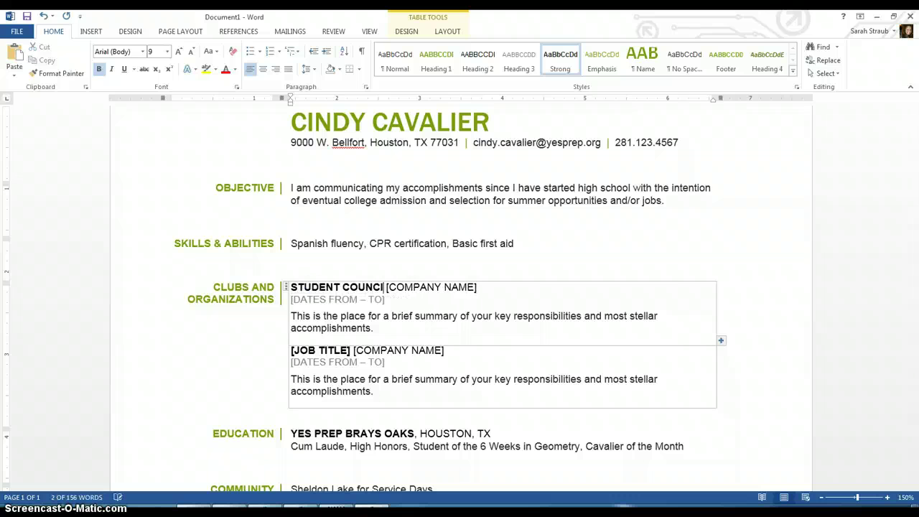
{"action": "left_click", "coordinate": [395, 288]}
{"action": "type", "text": "SECRETARY"}
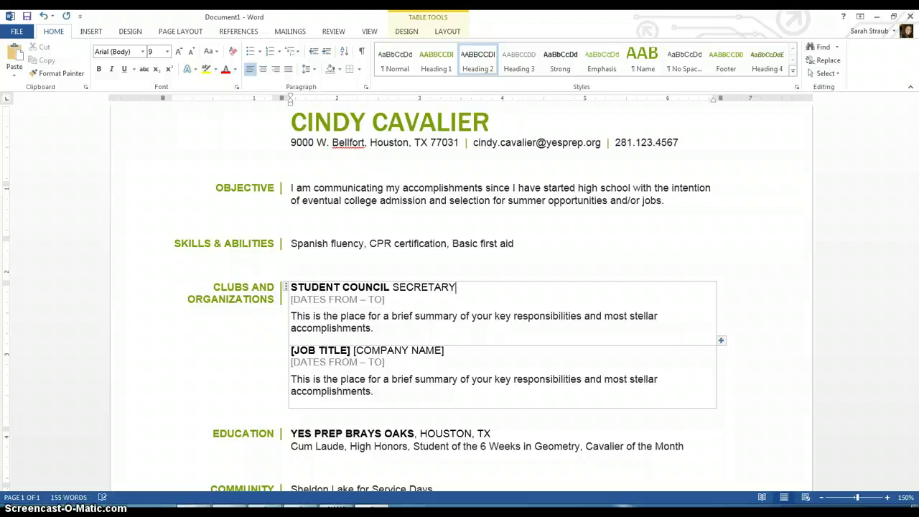
{"action": "left_click", "coordinate": [351, 298]}
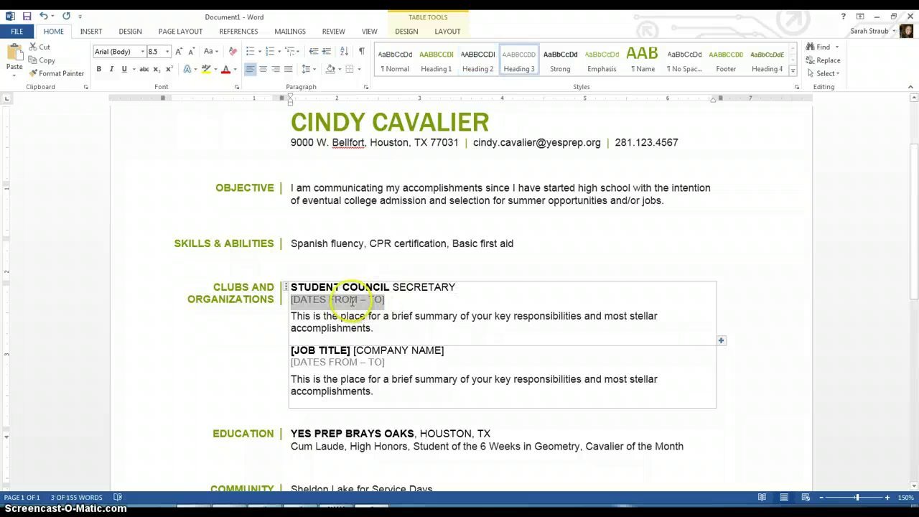
{"action": "type", "text": "201"}
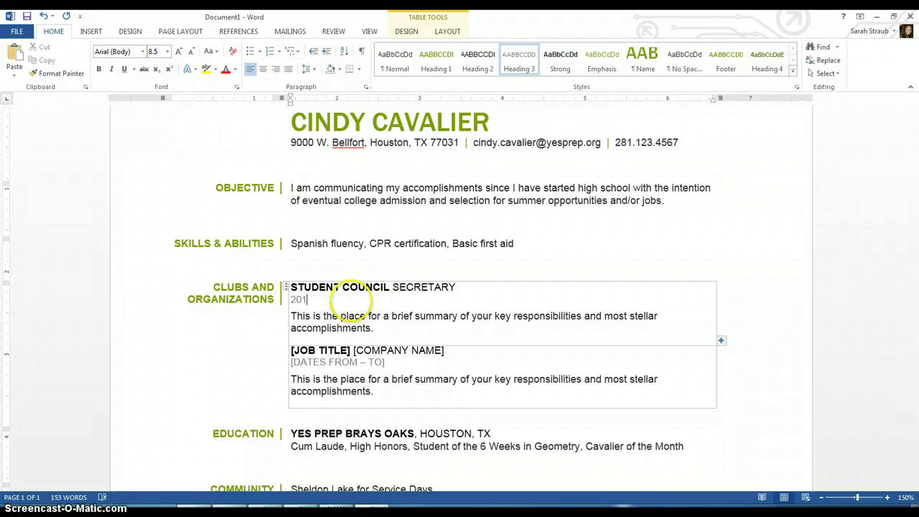
{"action": "type", "text": "3"}
{"action": "key", "text": "BackSpace"}
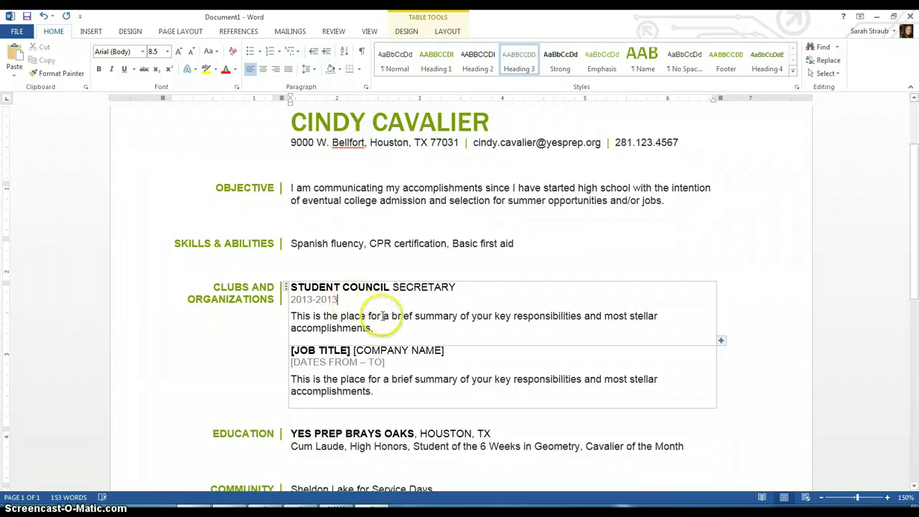
{"action": "triple_click", "coordinate": [326, 319]}
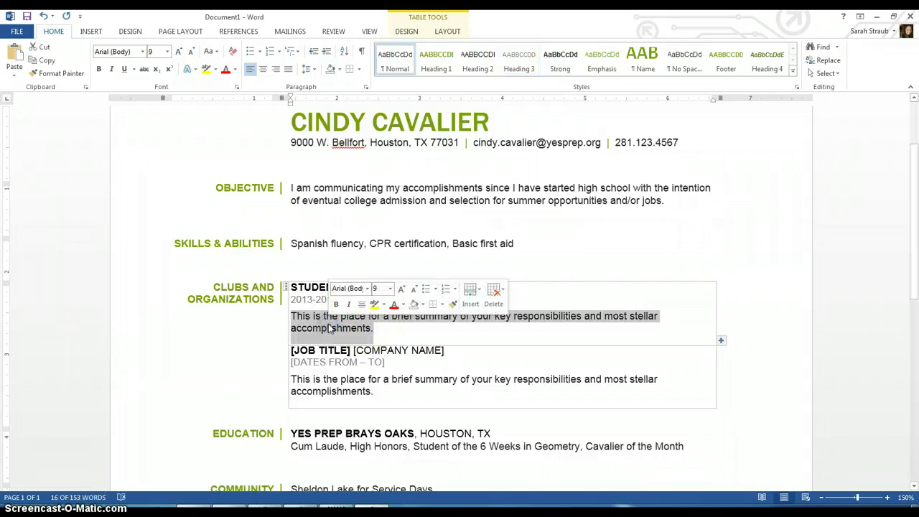
{"action": "type", "text": "Write what you do here."}
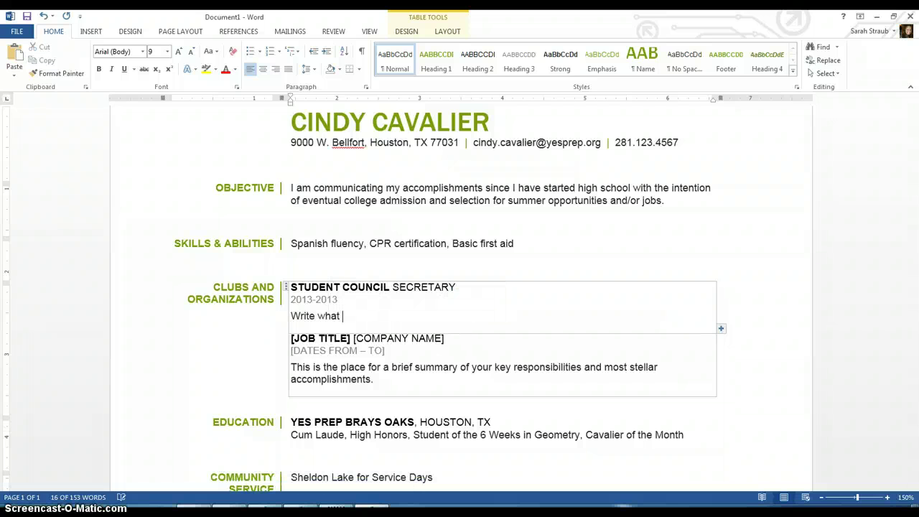
{"action": "left_click", "coordinate": [310, 343]}
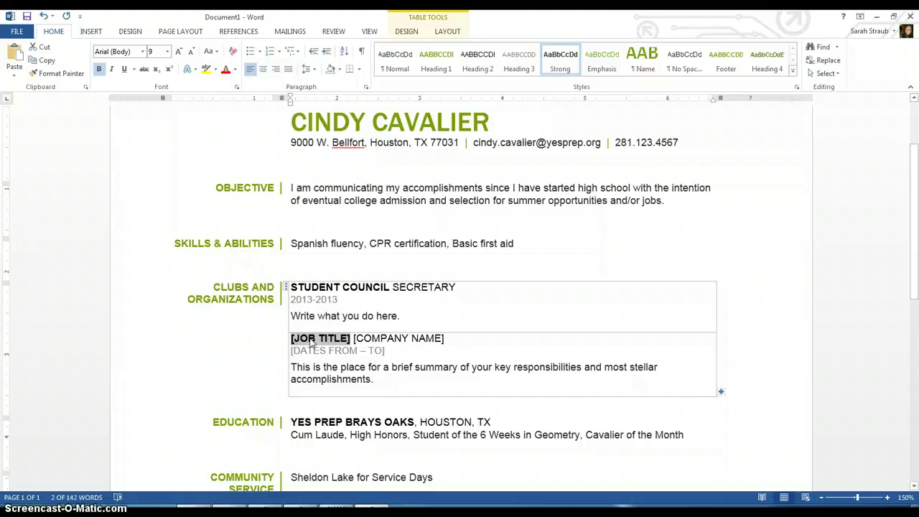
Enter the second club as GSA (GAY-STRAIGHT ALLIANCE) with the role PRESIDENT.
{"action": "type", "text": "GSA"}
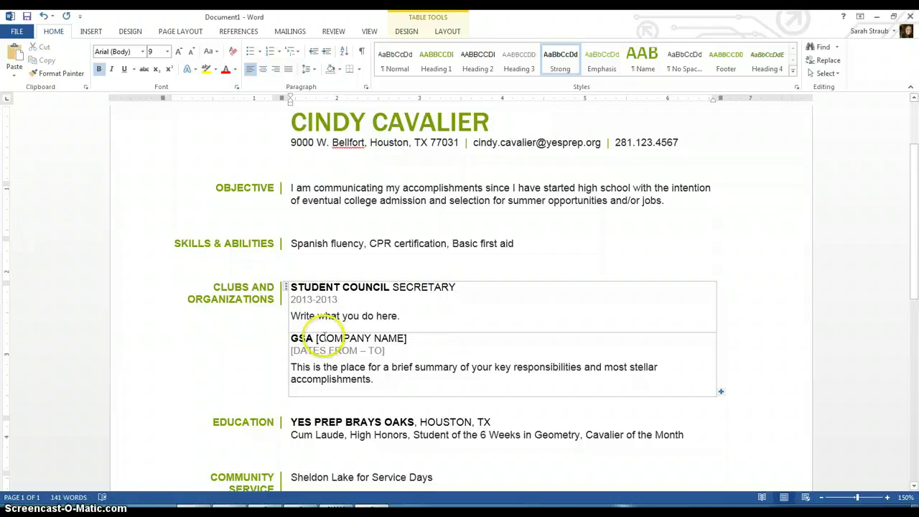
{"action": "type", "text": " (GAY"}
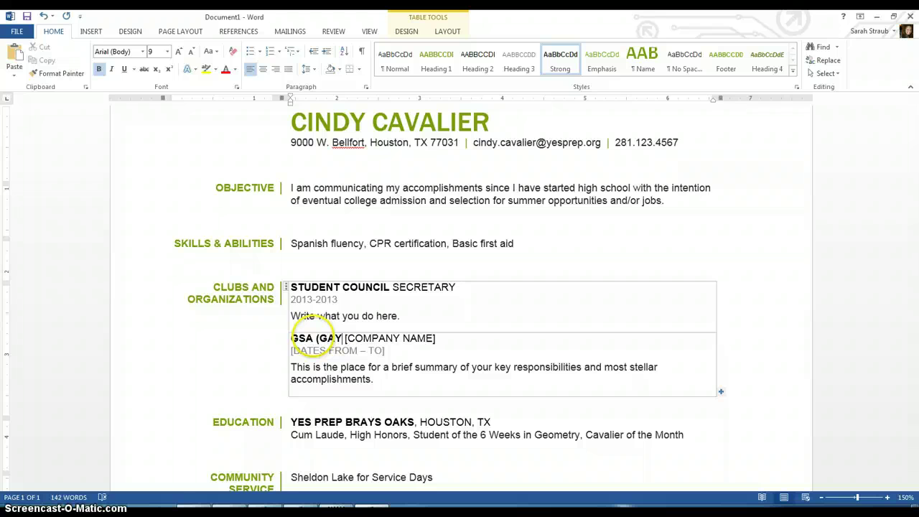
{"action": "type", "text": "-STRAIGHT ALLIA"}
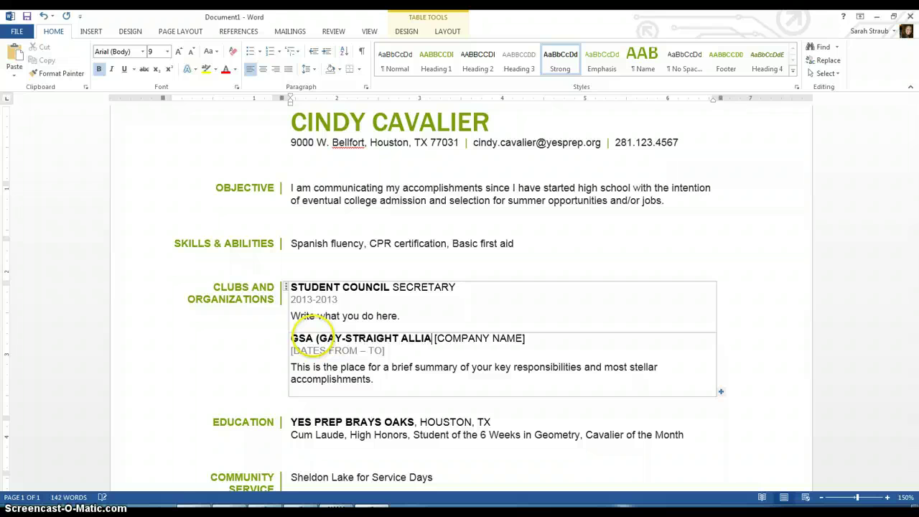
{"action": "type", "text": "NCE)"}
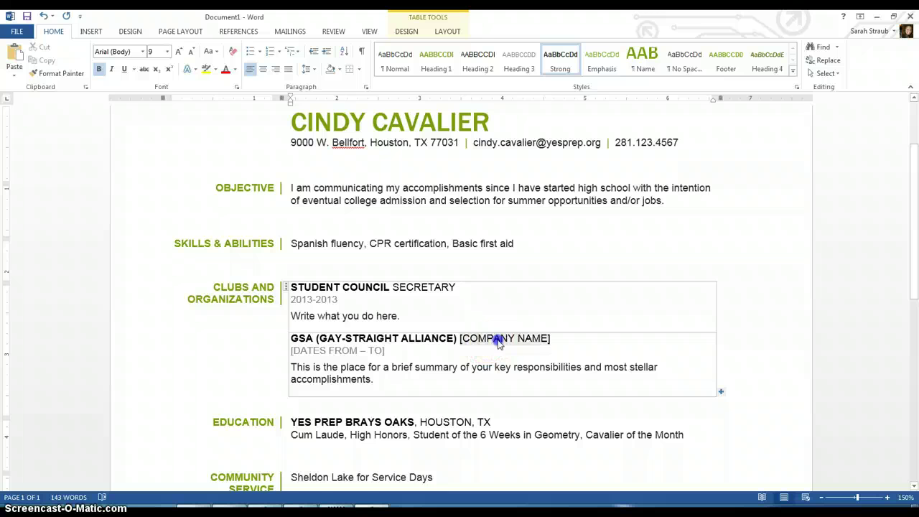
{"action": "left_click", "coordinate": [501, 343]}
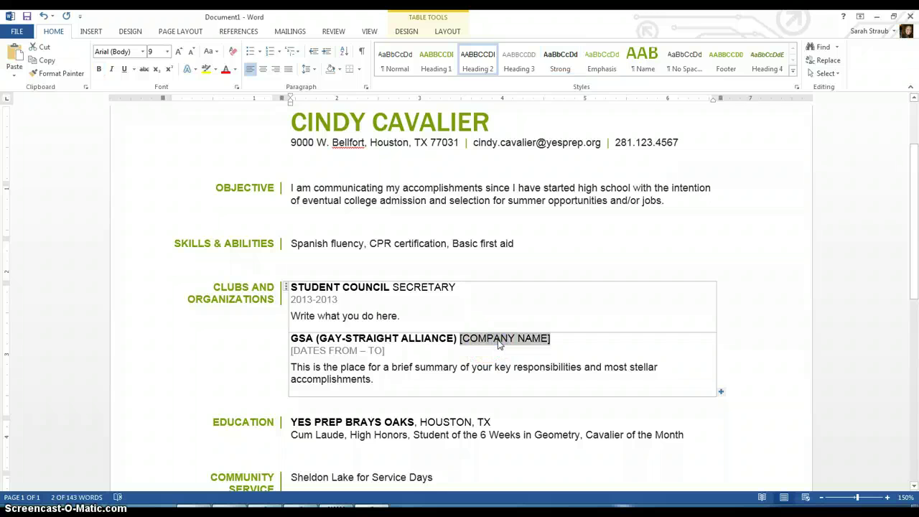
{"action": "type", "text": "PRESIDENT"}
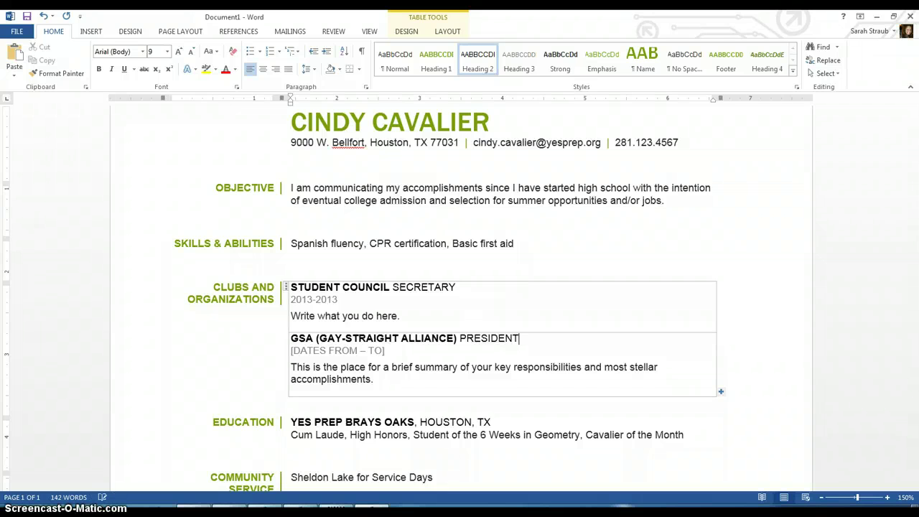
Date both the Student Council and GSA entries 2013-2014.
{"action": "left_click", "coordinate": [335, 301]}
{"action": "key", "text": "BackSpace"}
{"action": "type", "text": "4"}
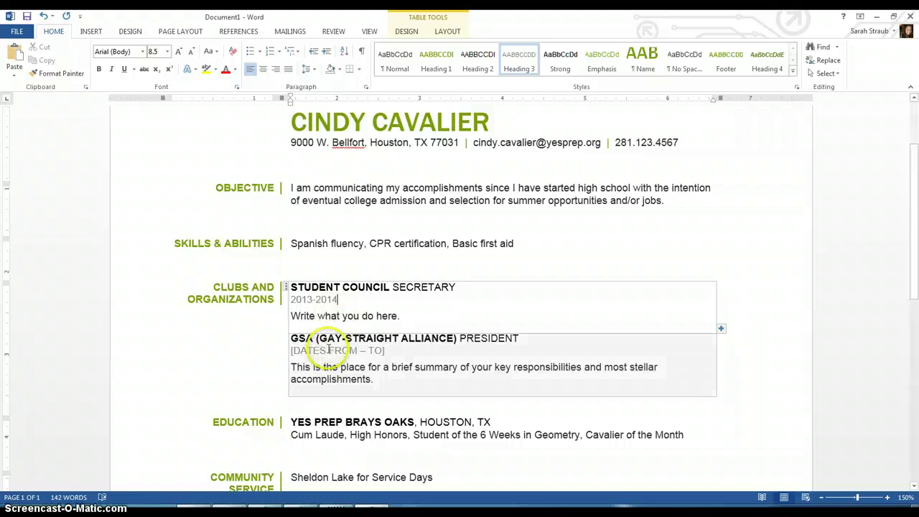
{"action": "left_click", "coordinate": [328, 350]}
{"action": "type", "text": "2013-2013"}
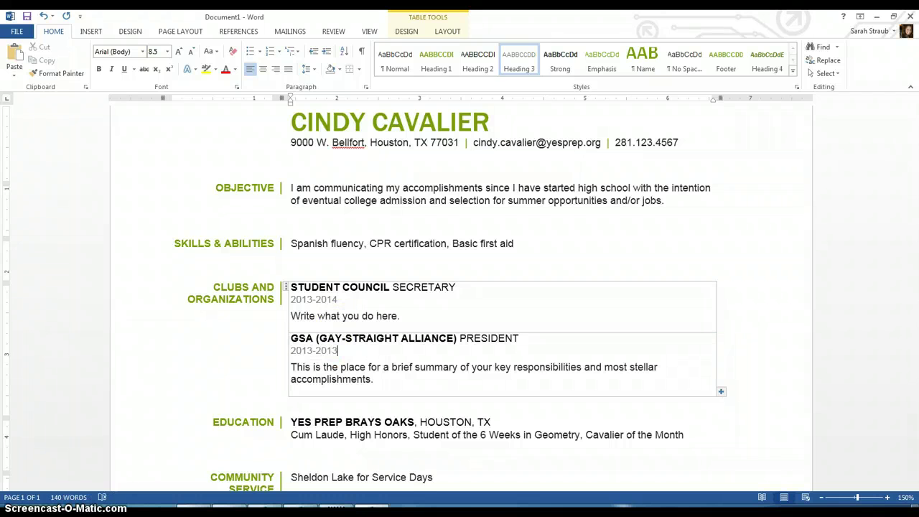
{"action": "key", "text": "BackSpace"}
{"action": "type", "text": "4"}
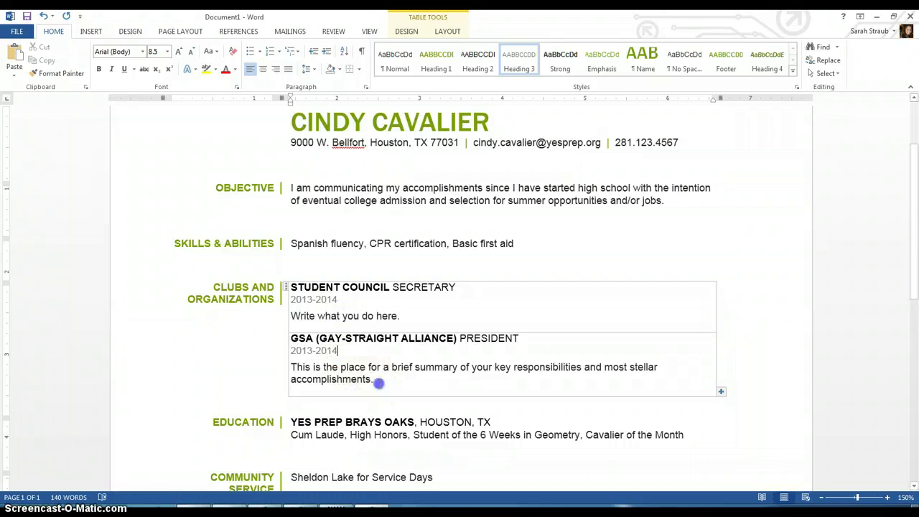
Replace the GSA summary placeholder with 'Write what you do here.'.
{"action": "left_click", "coordinate": [307, 379]}
{"action": "type", "text": "Write what you"}
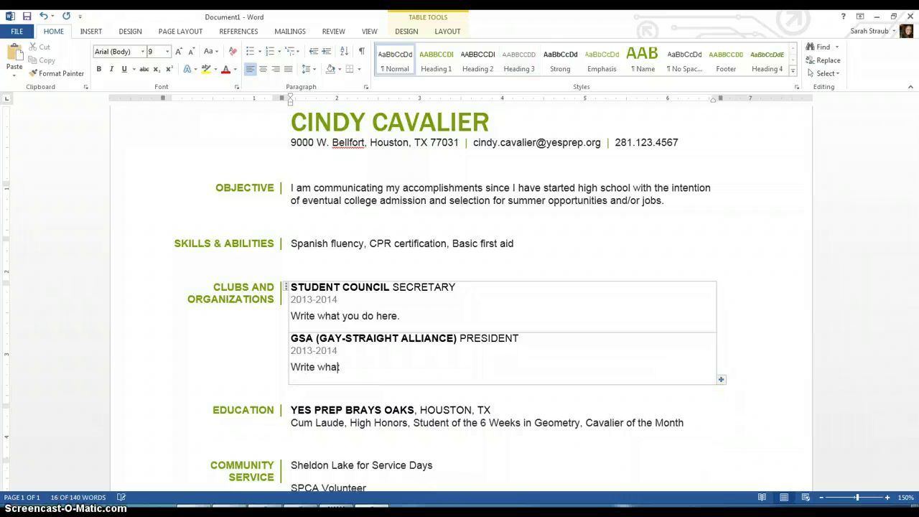
{"action": "key", "text": "BackSpace"}
{"action": "key", "text": "BackSpace"}
{"action": "key", "text": "BackSpace"}
{"action": "type", "text": "ou do here."}
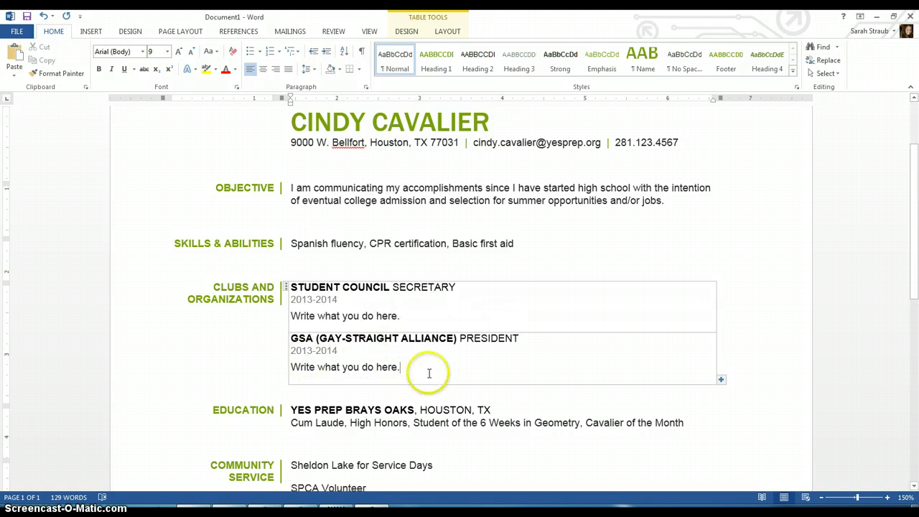
Add a copied club row and change it to HOUSTON WOMEN'S SOCCER ASSOCIATION, BLAZE TEAMMATE.
{"action": "left_click", "coordinate": [722, 379]}
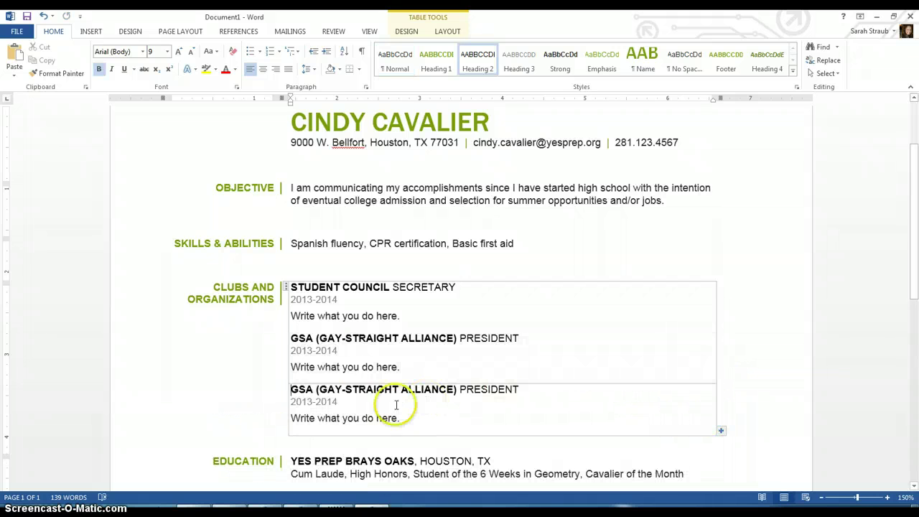
{"action": "left_click_drag", "start_coordinate": [291, 390], "coordinate": [461, 388]}
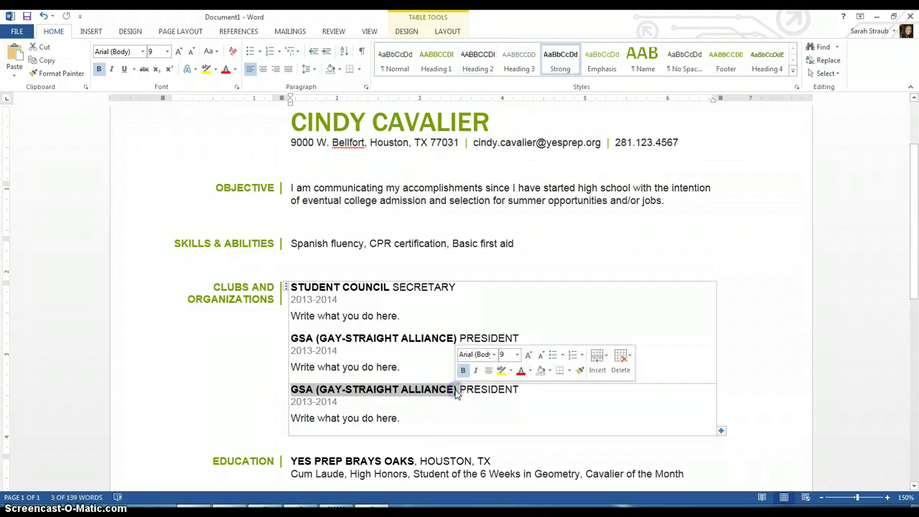
{"action": "type", "text": "HOUSTON WOMEN'S SOCC"}
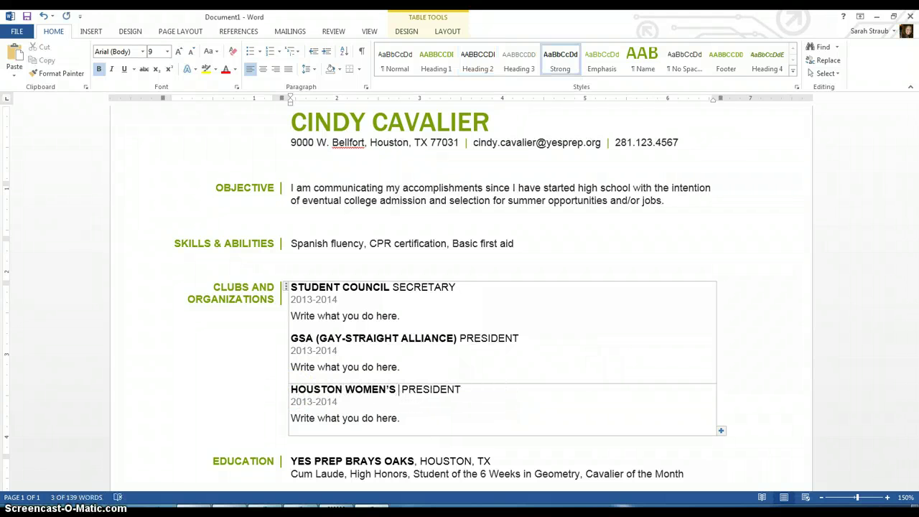
{"action": "type", "text": "ER ASSOC "}
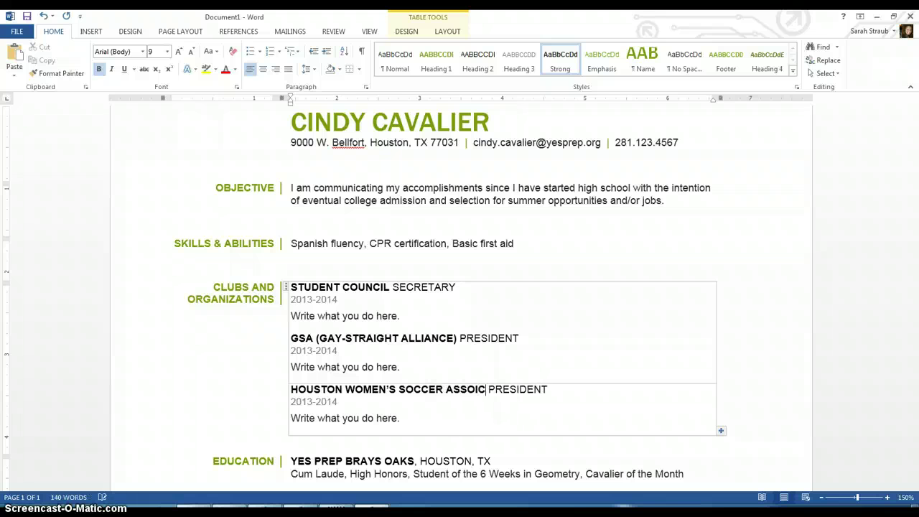
{"action": "type", "text": "IATION"}
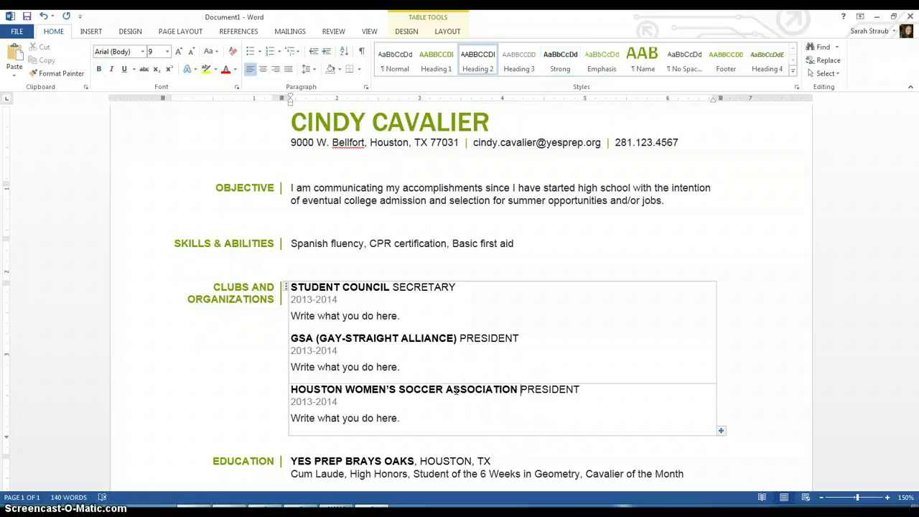
{"action": "key", "text": "Delete"}
{"action": "key", "text": "Delete"}
{"action": "key", "text": "Delete"}
{"action": "key", "text": "Delete"}
{"action": "key", "text": "Delete"}
{"action": "key", "text": "Delete"}
{"action": "key", "text": "Delete"}
{"action": "key", "text": "Delete"}
{"action": "key", "text": "Delete"}
{"action": "type", "text": "BLAZE TEAMMATE"}
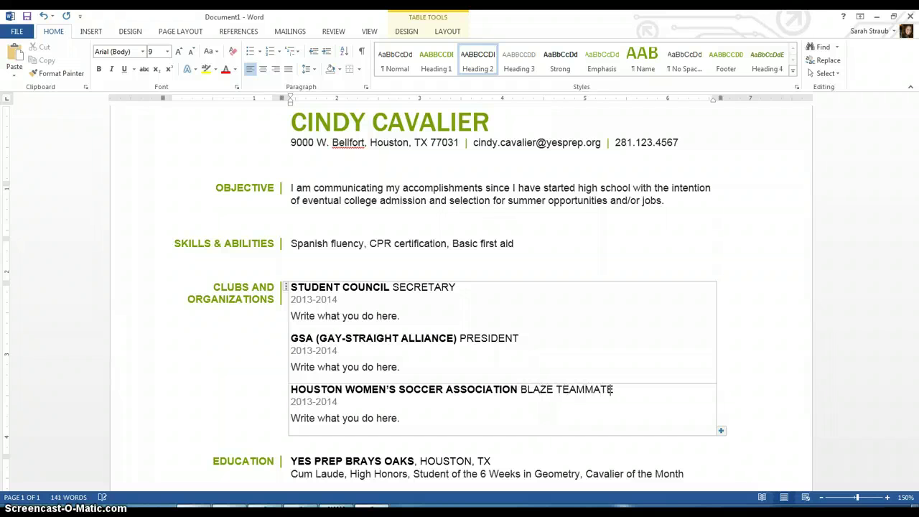
{"action": "key", "text": "Down"}
{"action": "key", "text": "Down"}
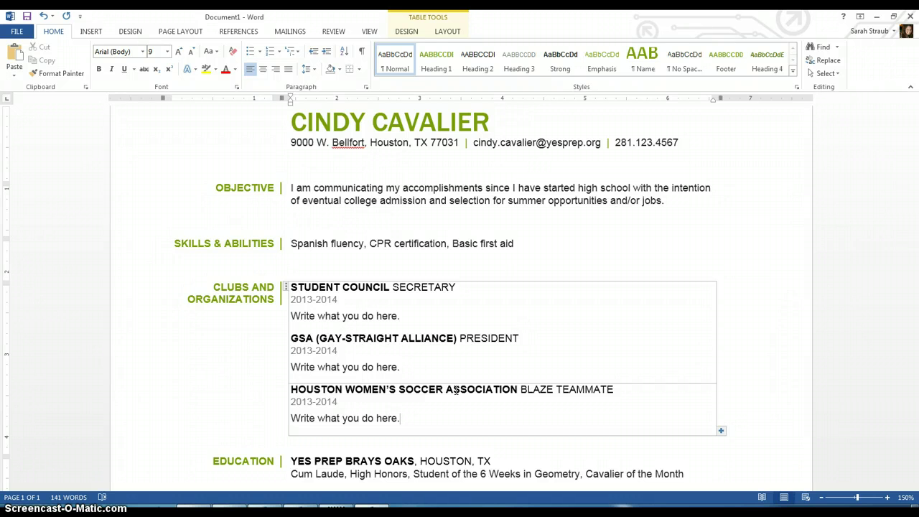
Scroll down to the References section and move back up to the name at the top.
{"action": "scroll", "coordinate": [455, 390], "scroll_direction": "down", "scroll_amount": 5}
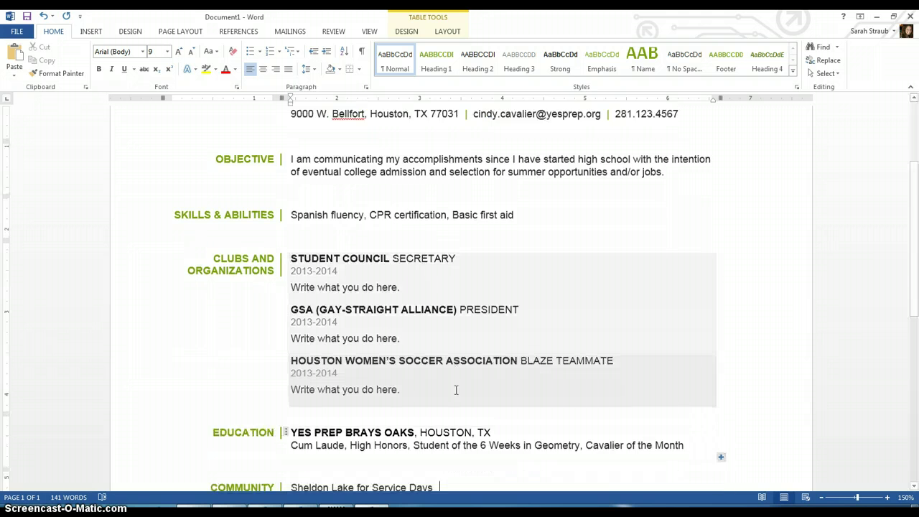
{"action": "scroll", "coordinate": [456, 390], "scroll_direction": "down", "scroll_amount": 2}
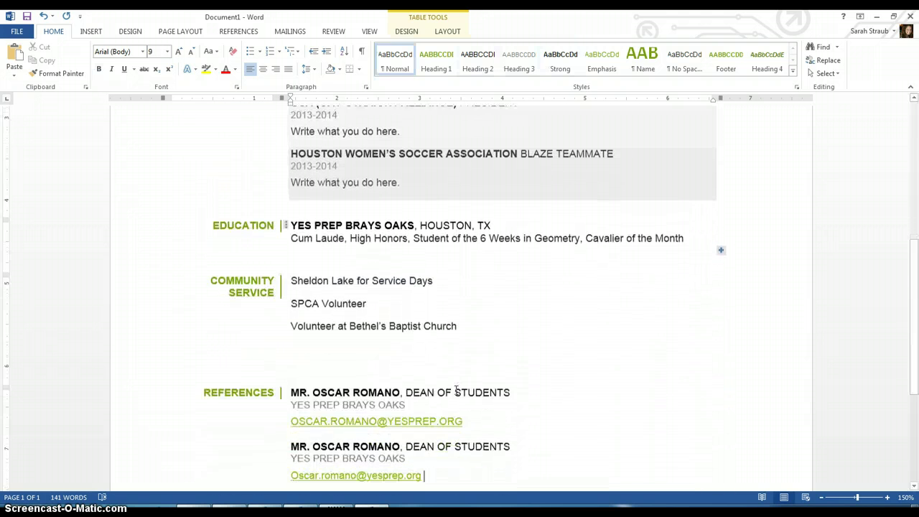
{"action": "left_click", "coordinate": [734, 462]}
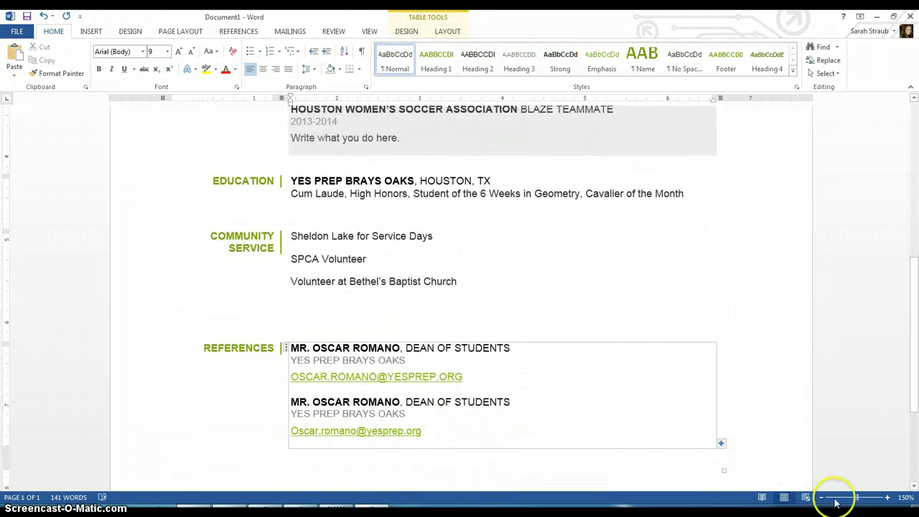
{"action": "left_click", "coordinate": [756, 459]}
{"action": "key", "text": "Up"}
{"action": "key", "text": "Up"}
{"action": "key", "text": "Up"}
{"action": "key", "text": "Up"}
{"action": "key", "text": "Up"}
{"action": "key", "text": "Up"}
{"action": "key", "text": "Up"}
{"action": "key", "text": "Up"}
{"action": "key", "text": "Up"}
{"action": "key", "text": "Up"}
{"action": "key", "text": "Up"}
{"action": "key", "text": "Up"}
{"action": "key", "text": "Up"}
{"action": "key", "text": "Up"}
{"action": "key", "text": "Up"}
{"action": "key", "text": "Up"}
{"action": "key", "text": "Up"}
{"action": "key", "text": "Up"}
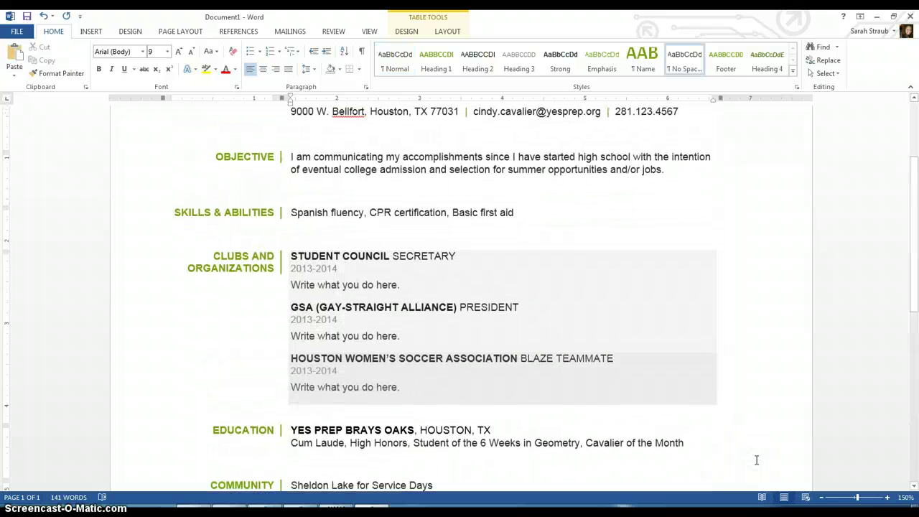
{"action": "key", "text": "Up"}
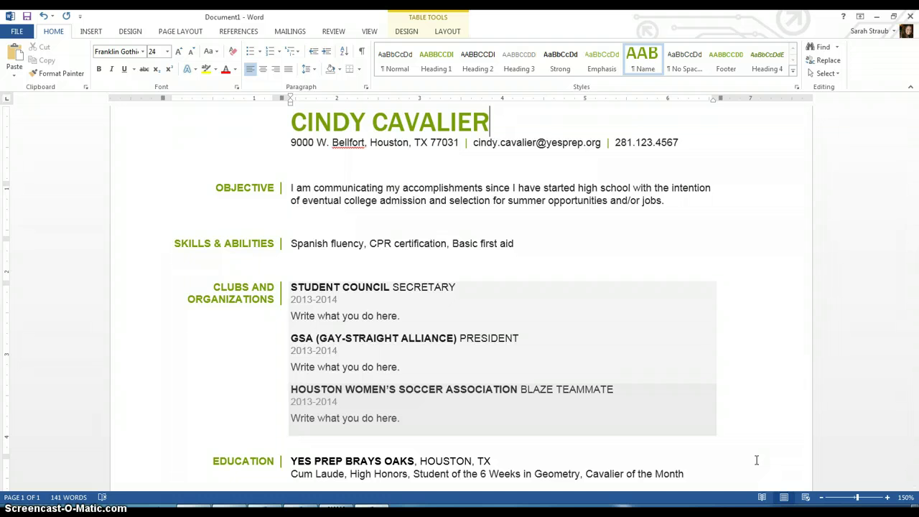
Zoom the view out to 80% so the whole page fits.
{"action": "left_click", "coordinate": [824, 497]}
{"action": "left_click", "coordinate": [824, 498]}
{"action": "left_click", "coordinate": [825, 498]}
{"action": "left_click", "coordinate": [825, 498]}
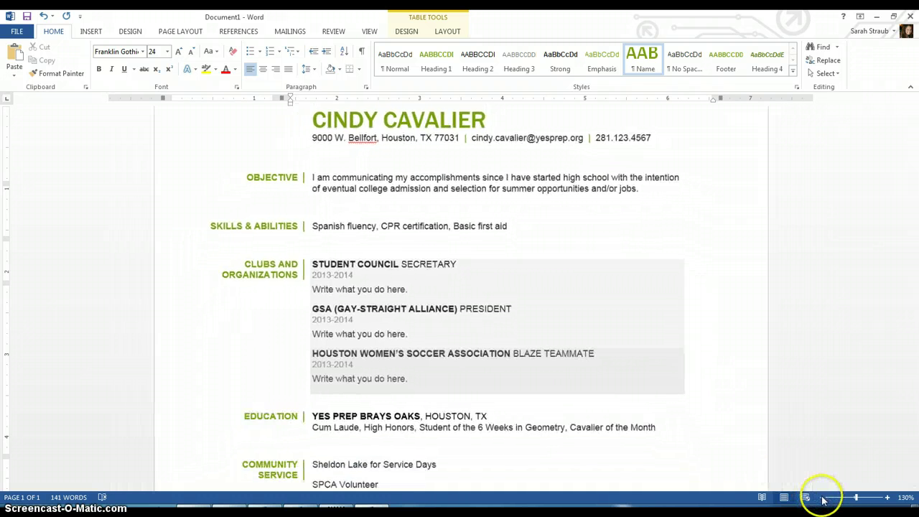
{"action": "left_click", "coordinate": [824, 497]}
{"action": "left_click", "coordinate": [824, 498]}
{"action": "left_click", "coordinate": [824, 498]}
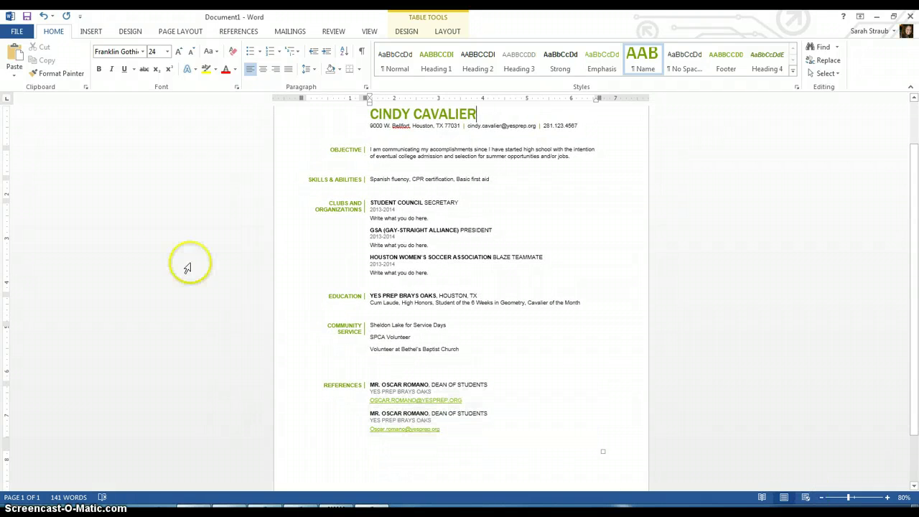
Save the résumé to the Desktop under the student's surname and first name plus '.Resume'.
{"action": "left_click", "coordinate": [20, 32]}
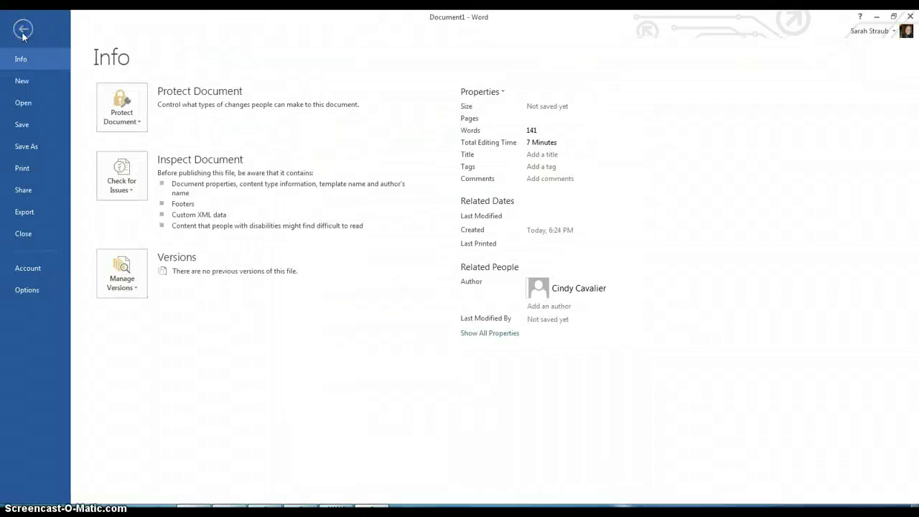
{"action": "left_click", "coordinate": [43, 143]}
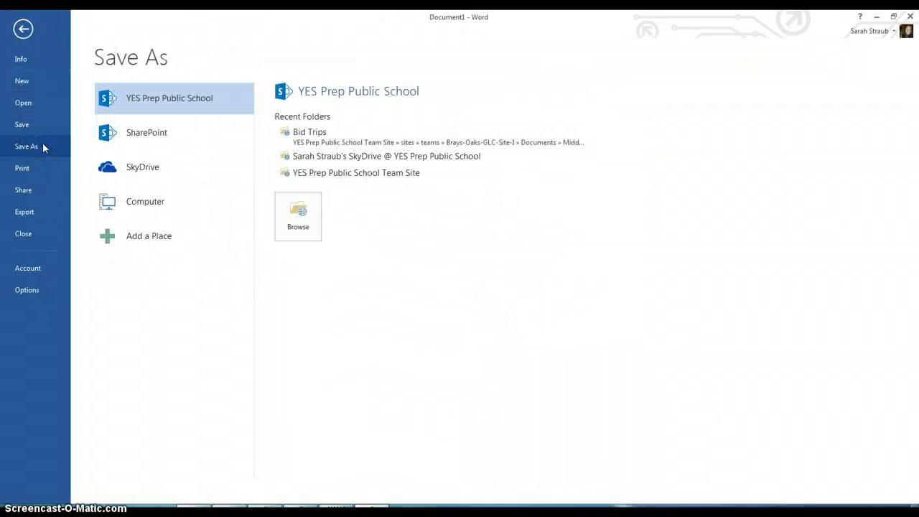
{"action": "left_click", "coordinate": [134, 201]}
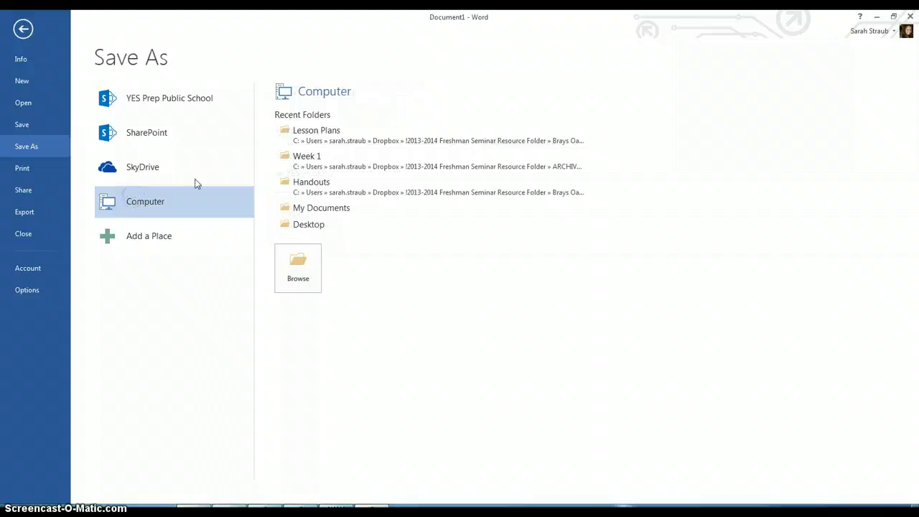
{"action": "left_click", "coordinate": [313, 225]}
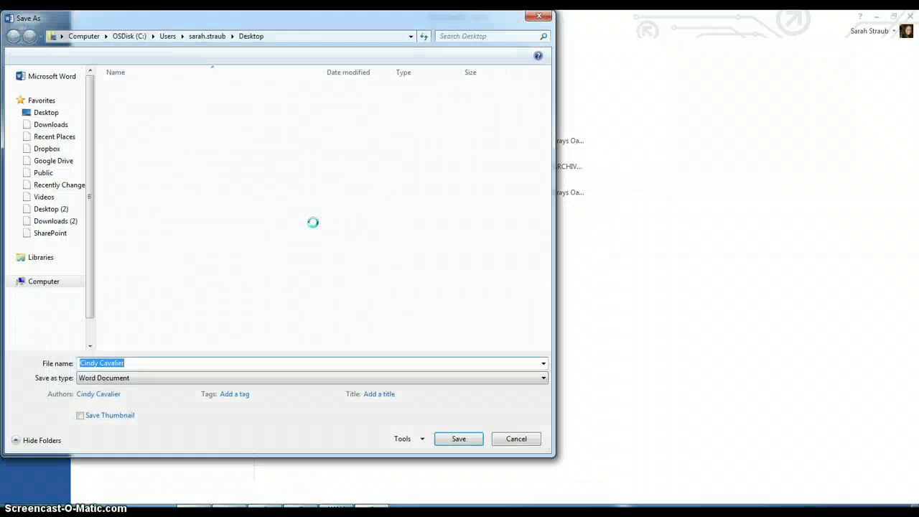
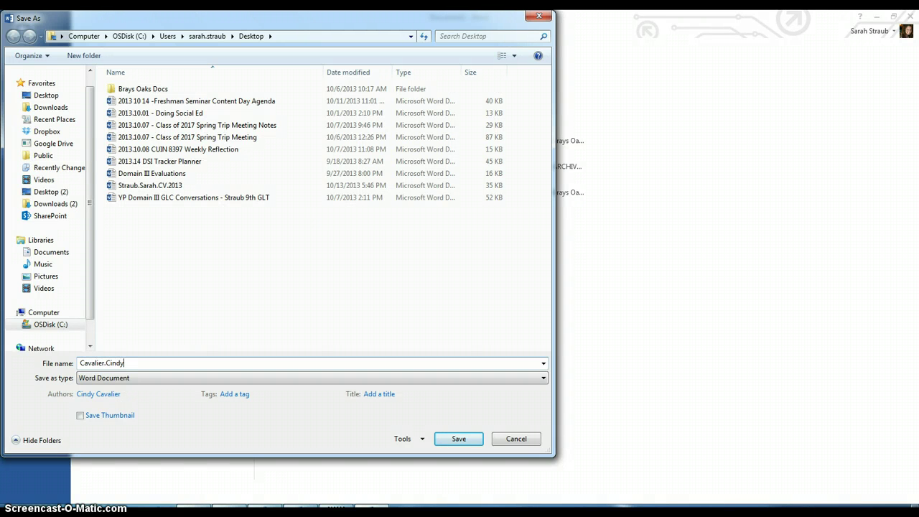
{"action": "type", "text": ".Resume.2013"}
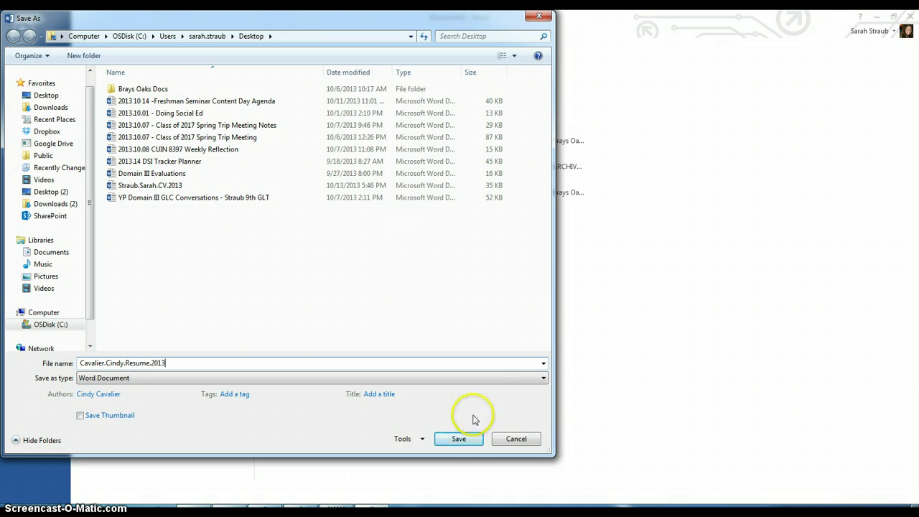
{"action": "left_click", "coordinate": [467, 437]}
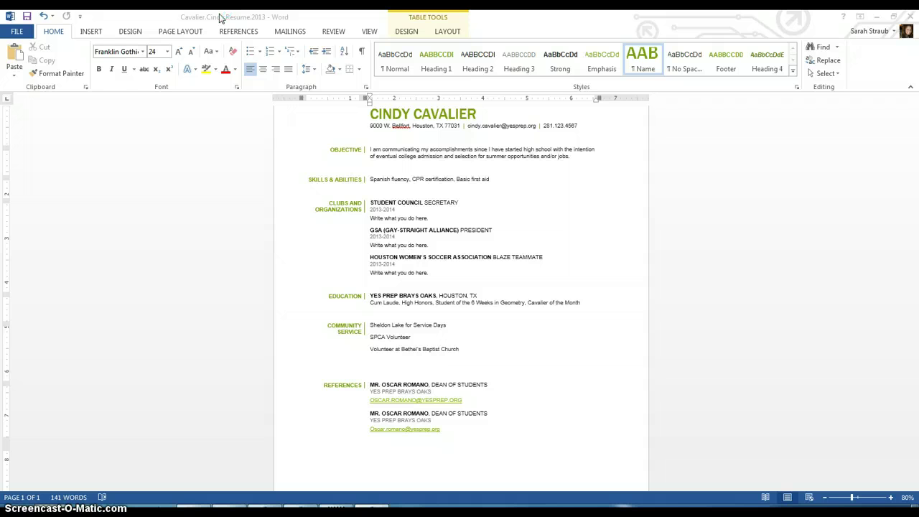
{"action": "left_click", "coordinate": [206, 31]}
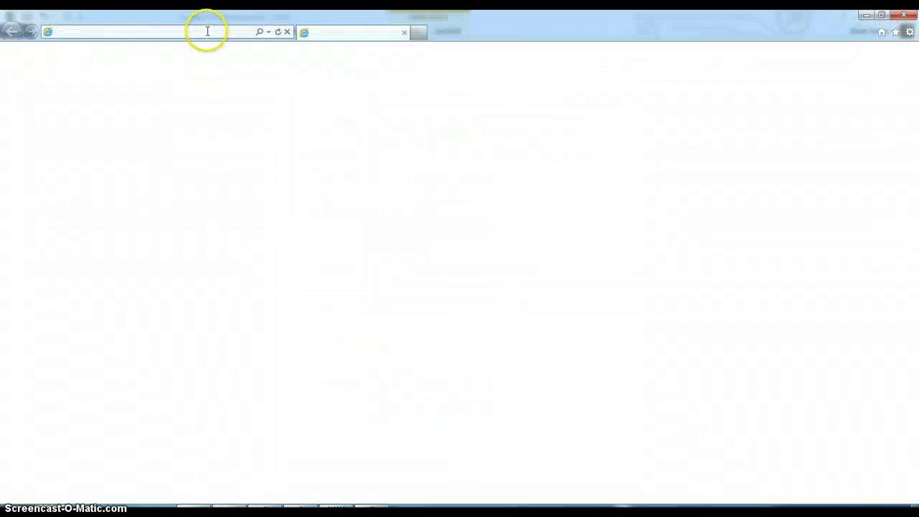
{"action": "type", "text": "w"}
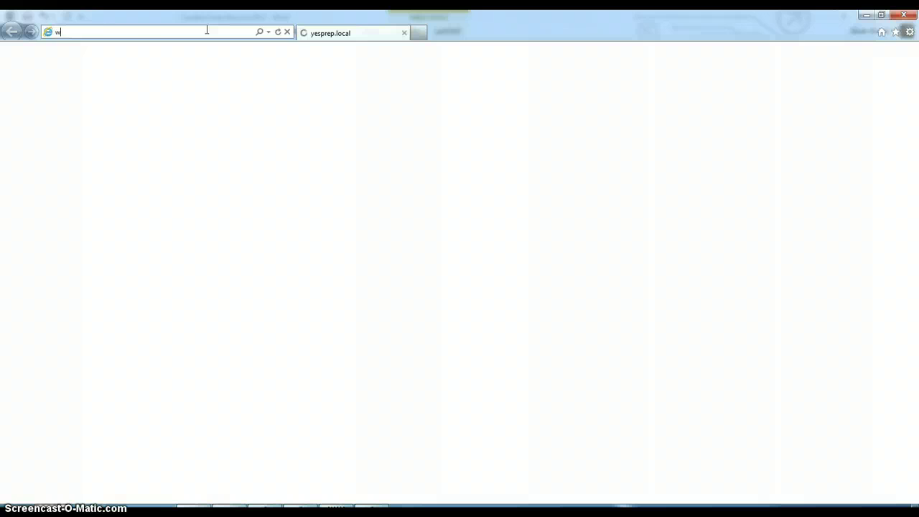
{"action": "type", "text": "ww.gmail.com"}
{"action": "key", "text": "Return"}
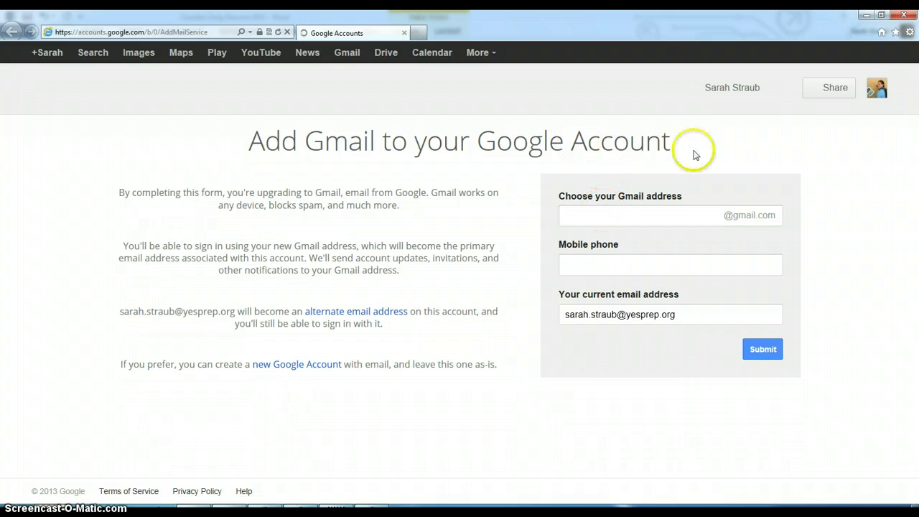
{"action": "left_click", "coordinate": [344, 54]}
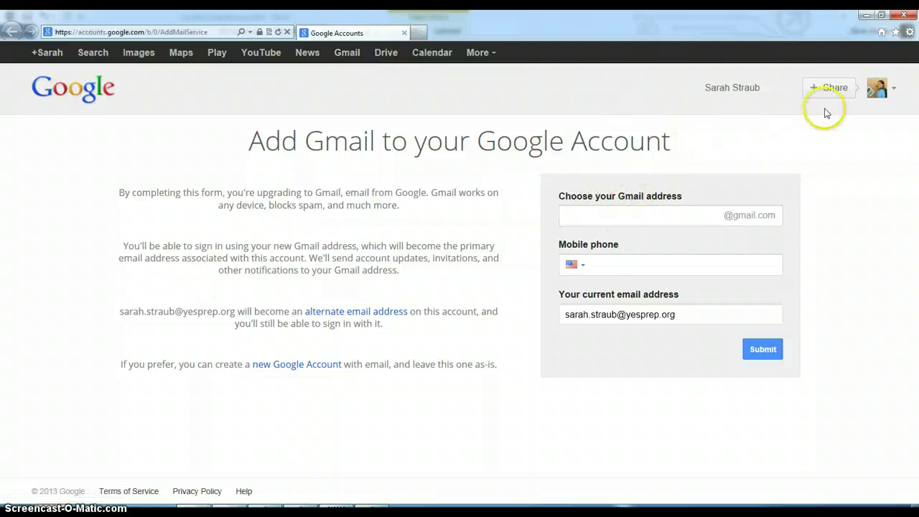
Sign out, then sign back in with the Gmail account's e-mail address and password.
{"action": "left_click", "coordinate": [882, 90]}
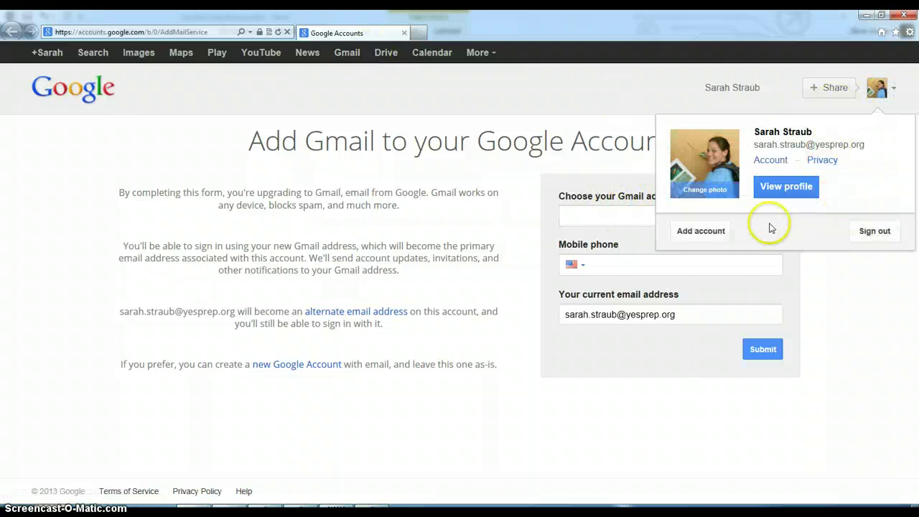
{"action": "left_click", "coordinate": [873, 230]}
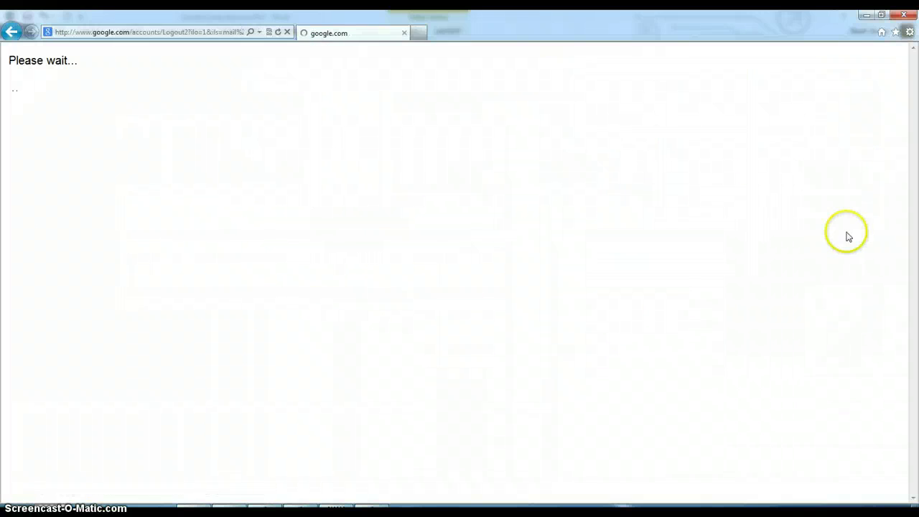
{"action": "left_click", "coordinate": [625, 182]}
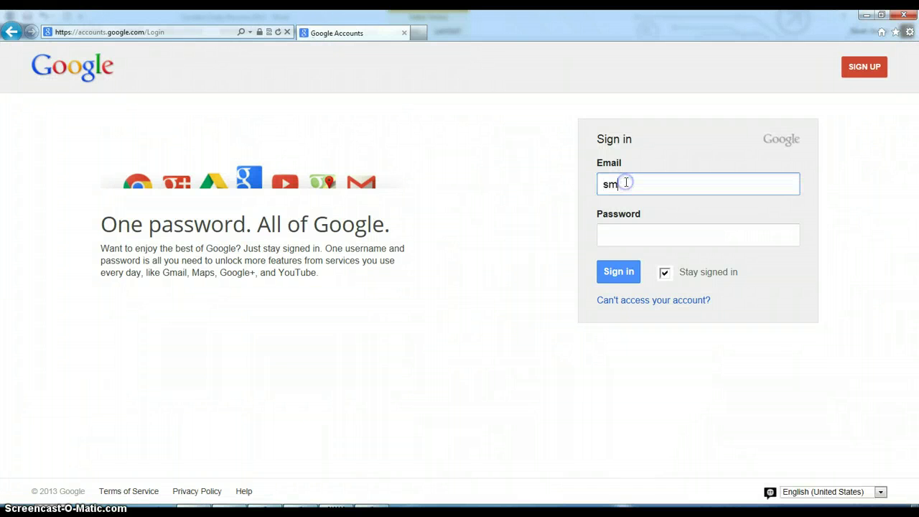
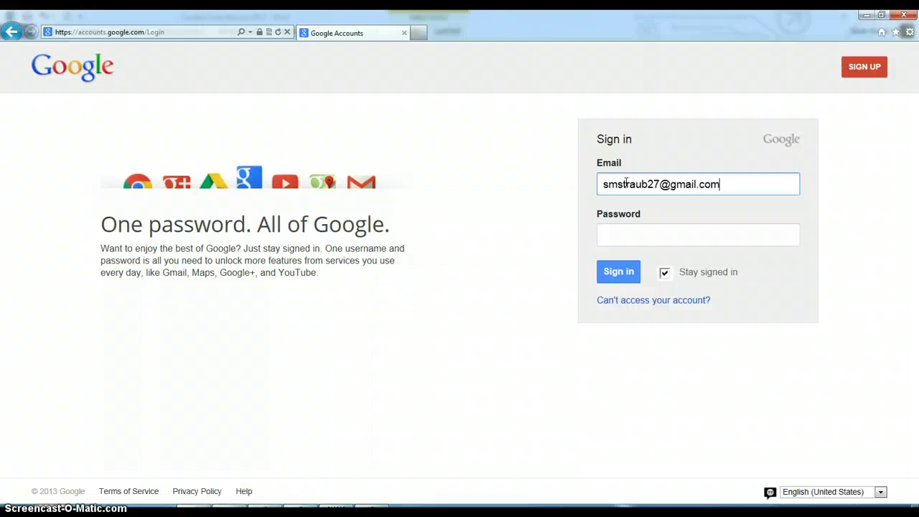
{"action": "key", "text": "Tab"}
{"action": "type", "text": "••••••••••"}
{"action": "key", "text": "Return"}
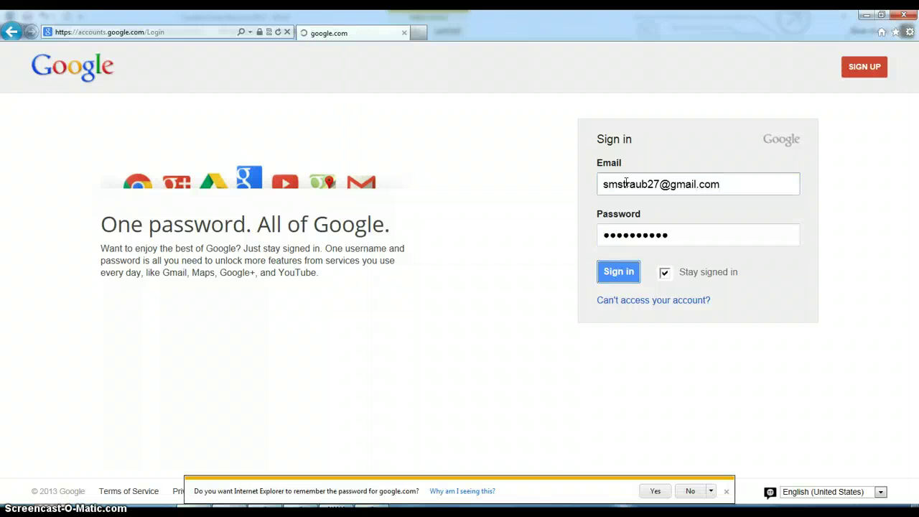
Decline saving the password and open the account's Gmail inbox.
{"action": "left_click", "coordinate": [691, 491]}
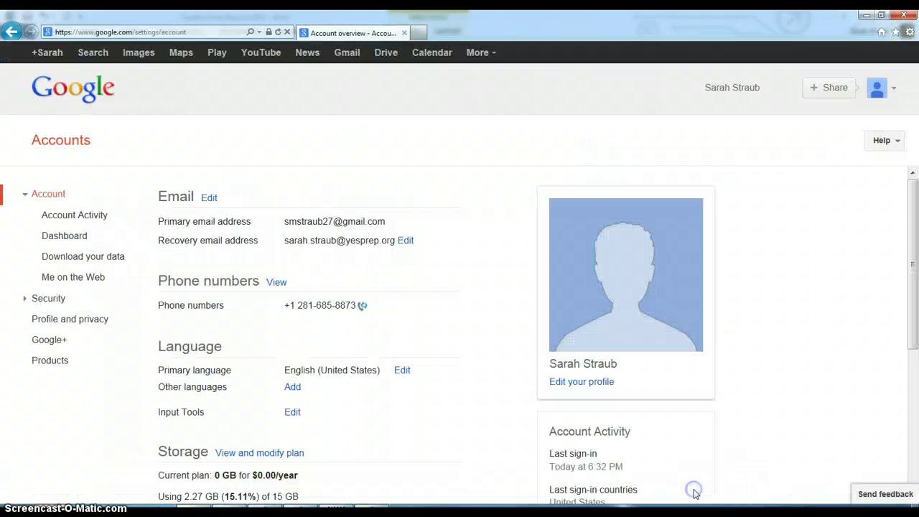
{"action": "left_click", "coordinate": [346, 55]}
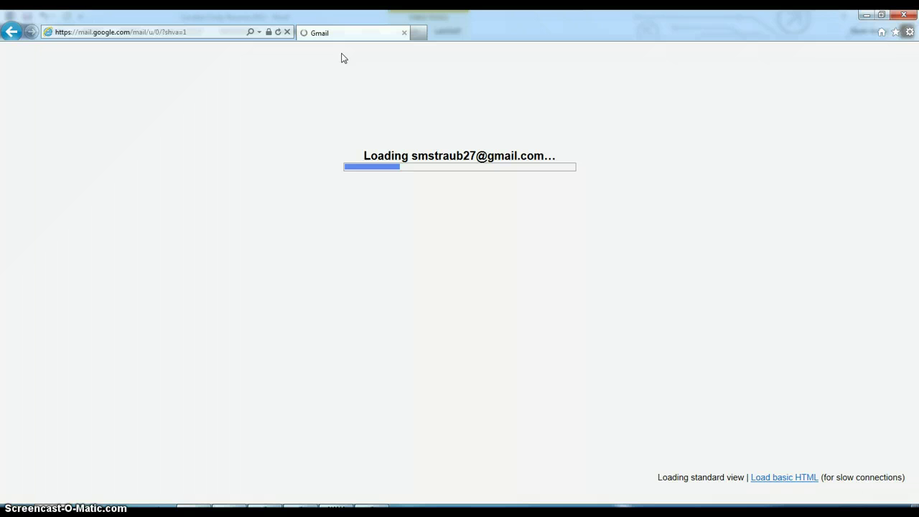
{"action": "left_click", "coordinate": [194, 143]}
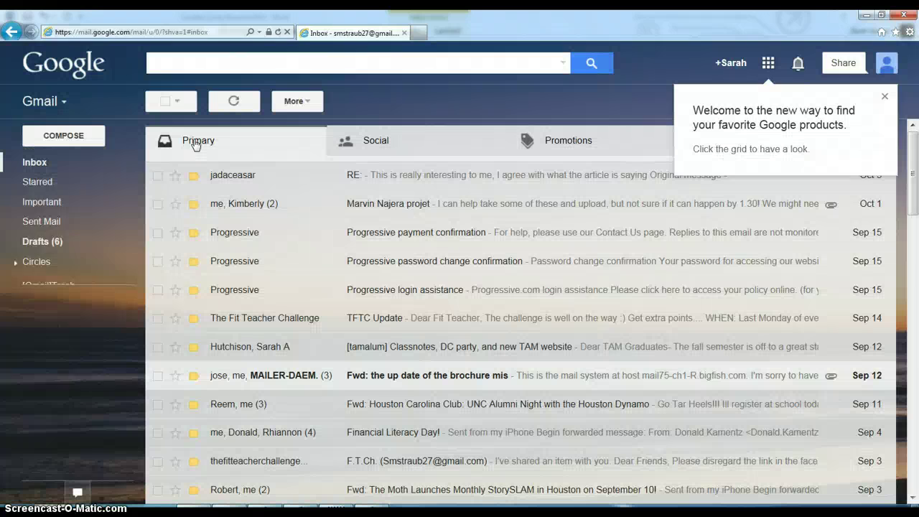
{"action": "left_click", "coordinate": [75, 138]}
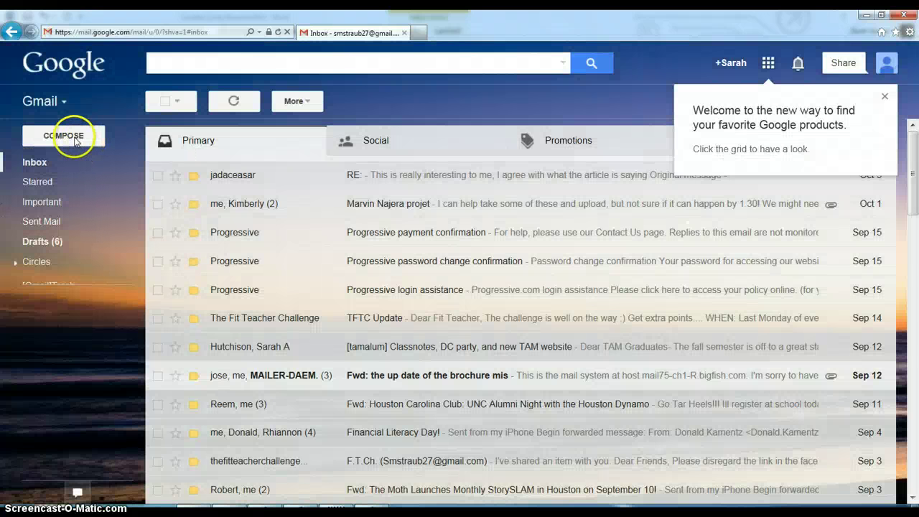
Start a new email to the teacher's address with a 'Resume 2013' subject including the student's name and period.
{"action": "left_click", "coordinate": [72, 140]}
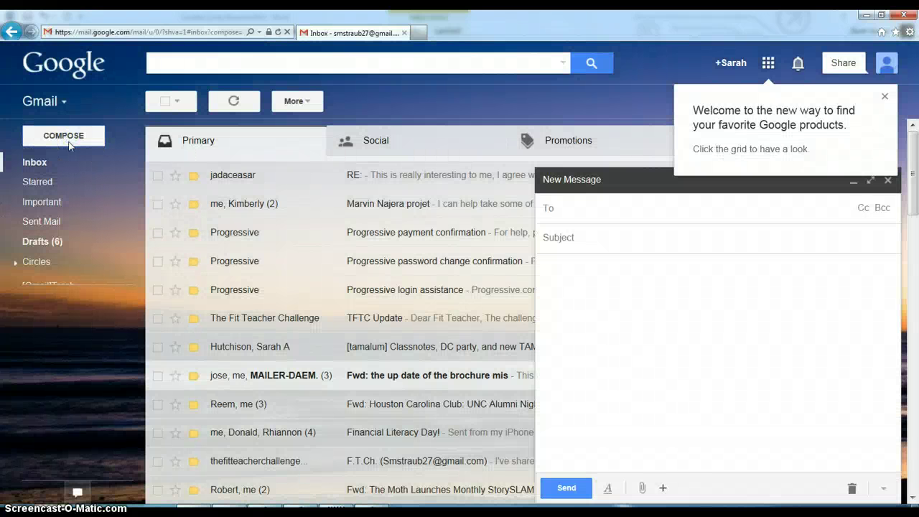
{"action": "left_click", "coordinate": [603, 203]}
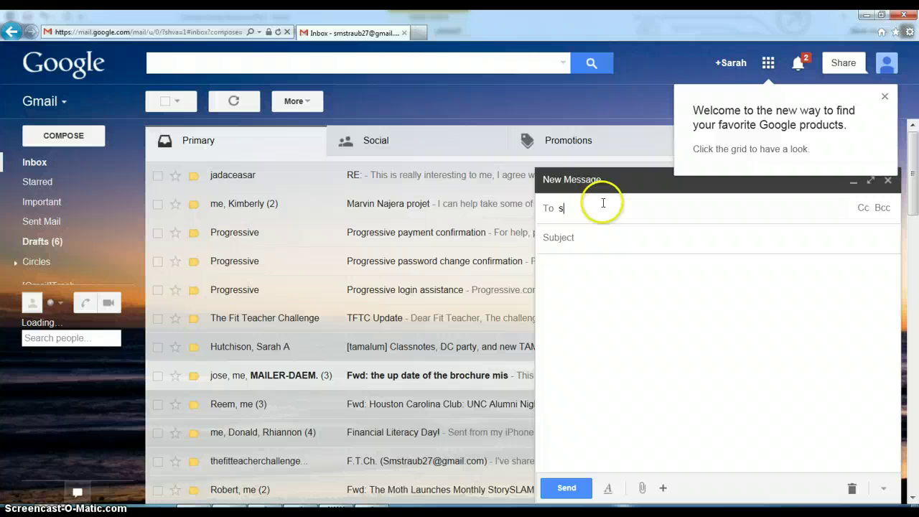
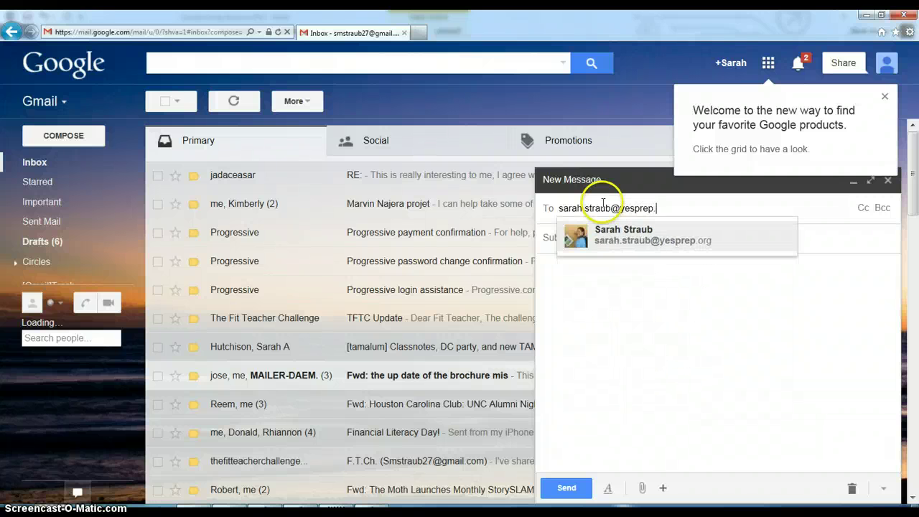
{"action": "key", "text": "Return"}
{"action": "left_click", "coordinate": [606, 244]}
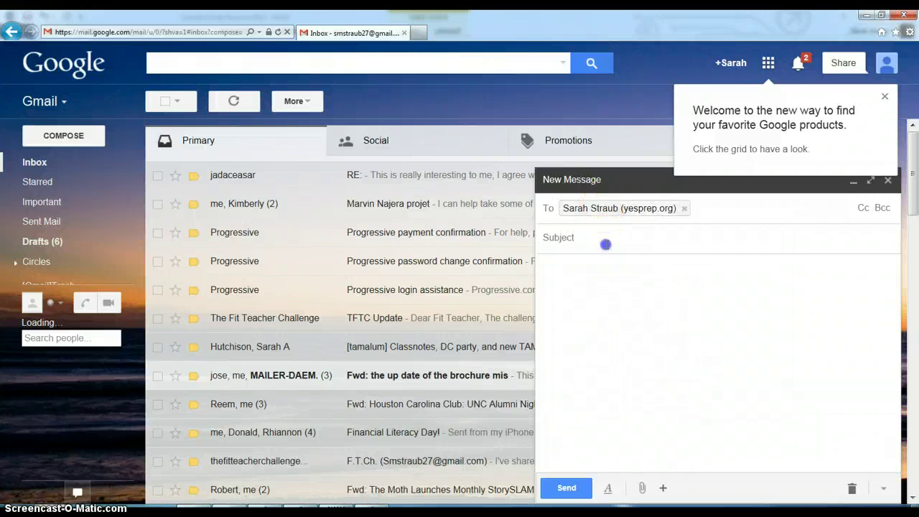
{"action": "type", "text": "Resume"}
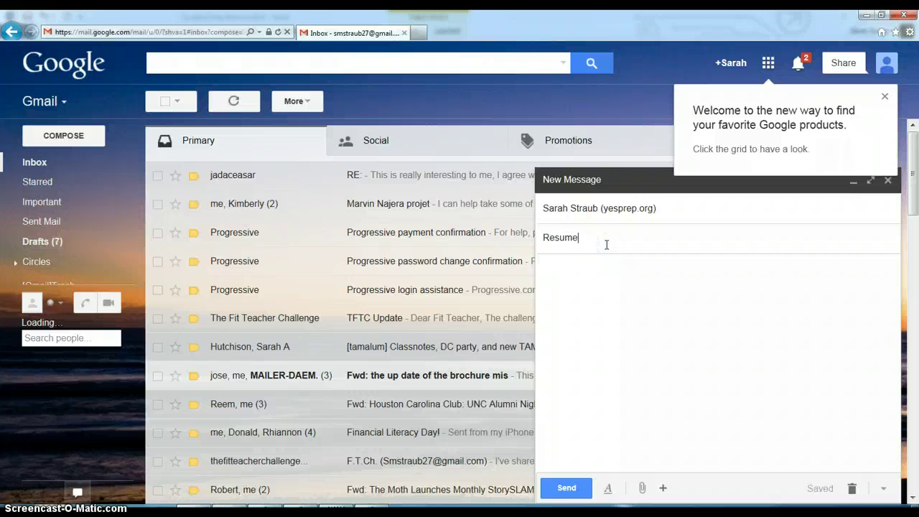
{"action": "type", "text": " 2013 - C. Cavalier - "}
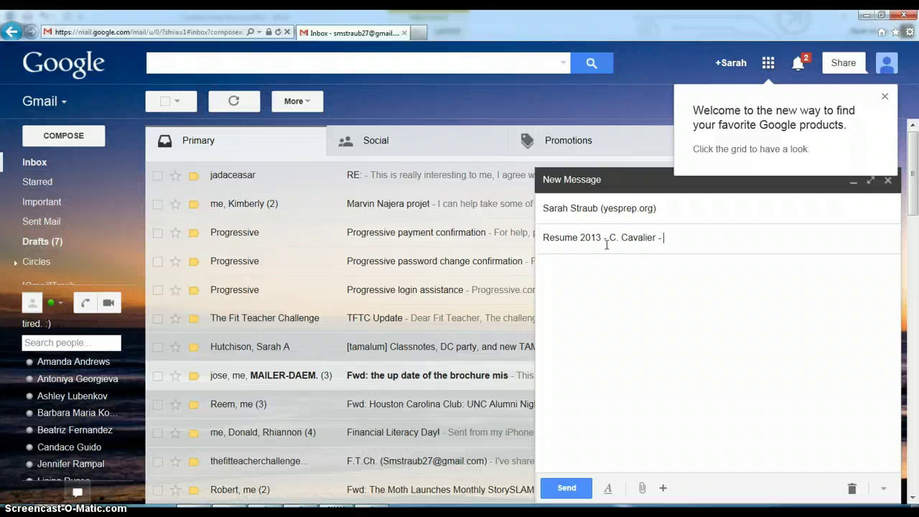
{"action": "type", "text": "Per. 1"}
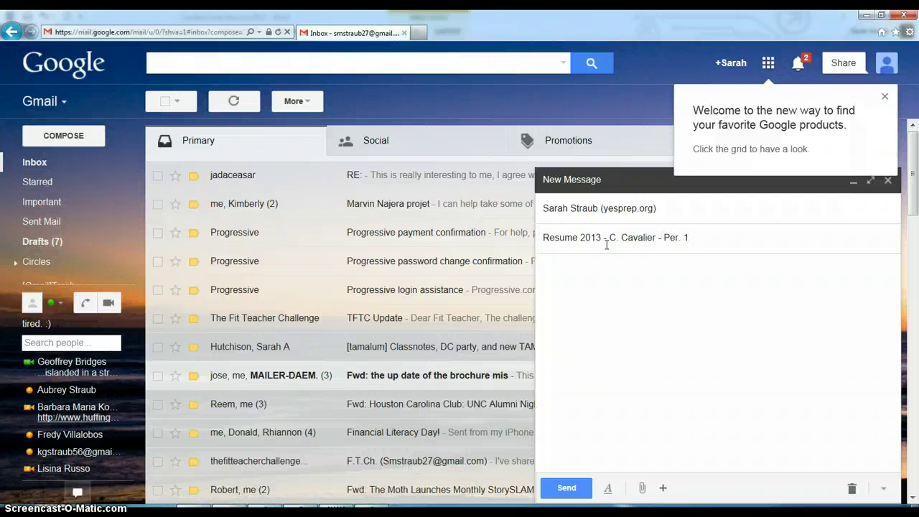
{"action": "left_click_drag", "start_coordinate": [710, 244], "coordinate": [668, 239]}
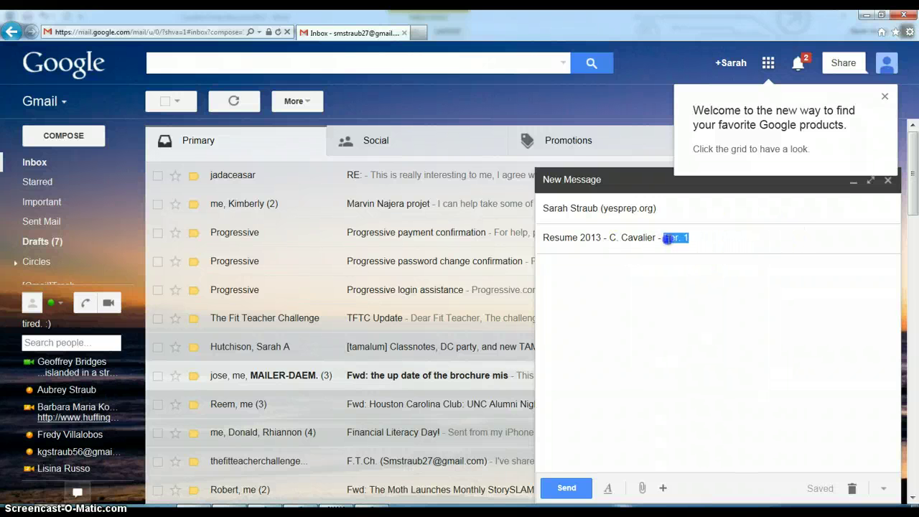
Write a greeting to the teacher, 'Attached is my resume. Enjoy! Thank you,' and the student's sign-off.
{"action": "left_click", "coordinate": [650, 285]}
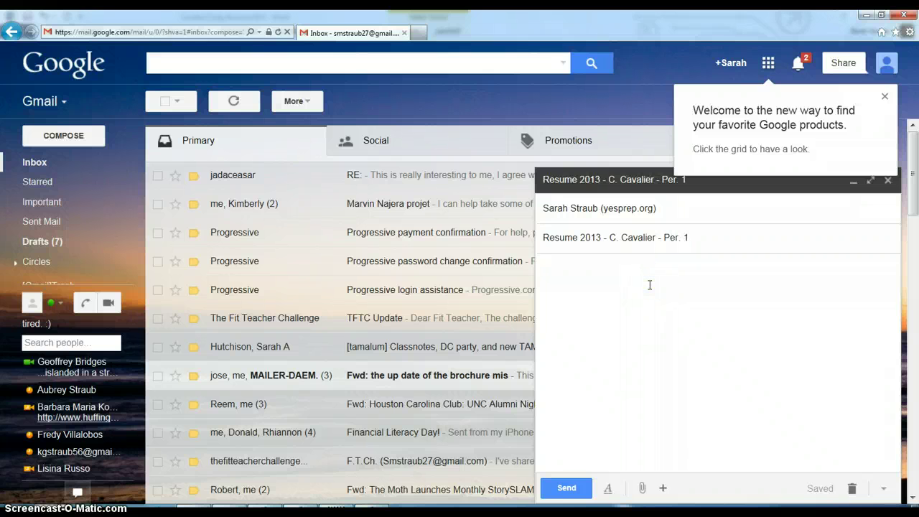
{"action": "type", "text": "Hi Ms. Straub,"}
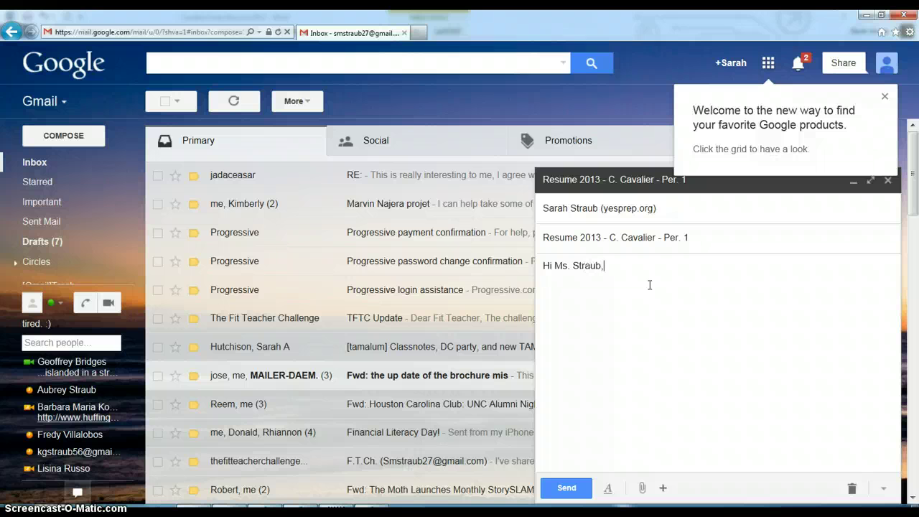
{"action": "key", "text": "Return"}
{"action": "key", "text": "Return"}
{"action": "type", "text": "Attached is my resum"}
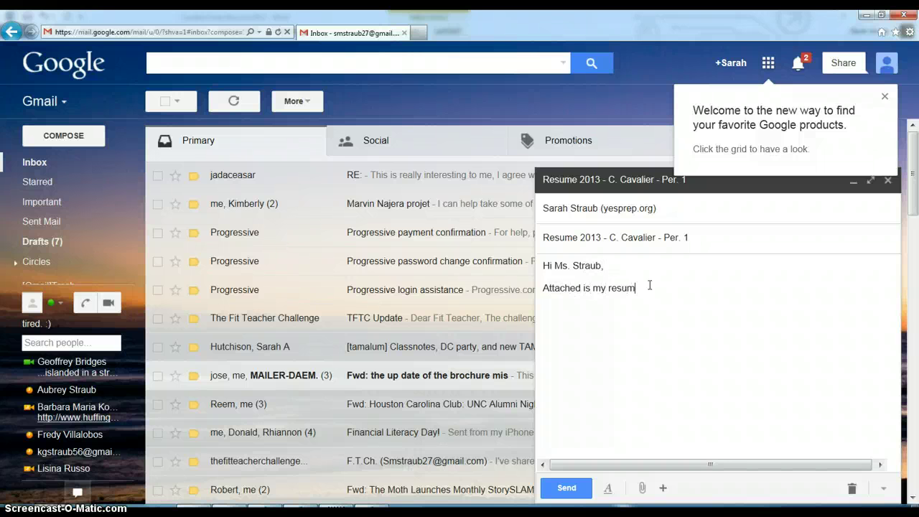
{"action": "type", "text": "e. Enjoy! "}
{"action": "type", "text": "Thank you,"}
{"action": "key", "text": "Return"}
{"action": "key", "text": "Return"}
{"action": "type", "text": "C. Ca"}
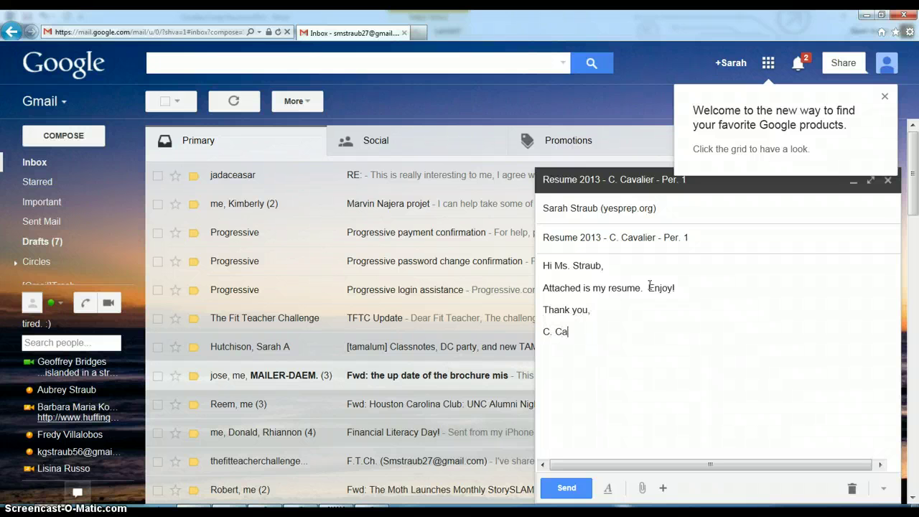
{"action": "type", "text": "valier"}
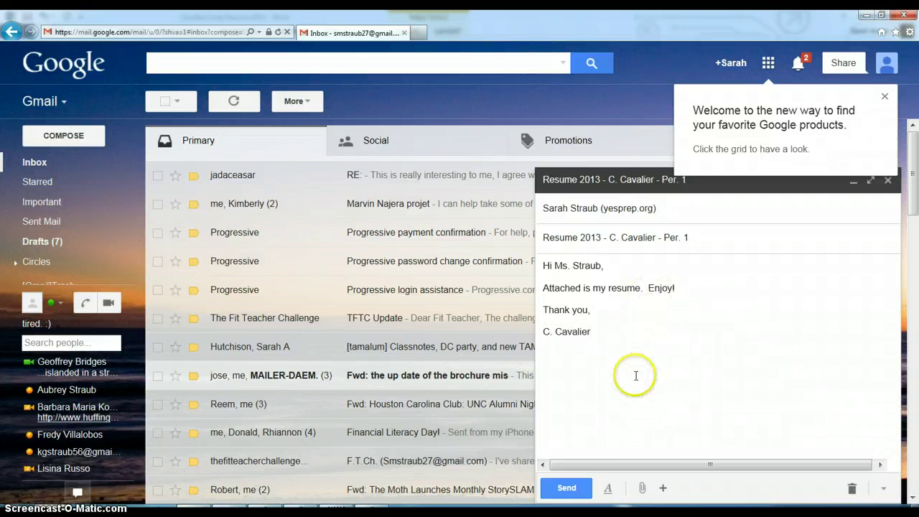
Attach the saved resume .docx, send the email, and minimize the browser back to Word.
{"action": "left_click", "coordinate": [643, 491]}
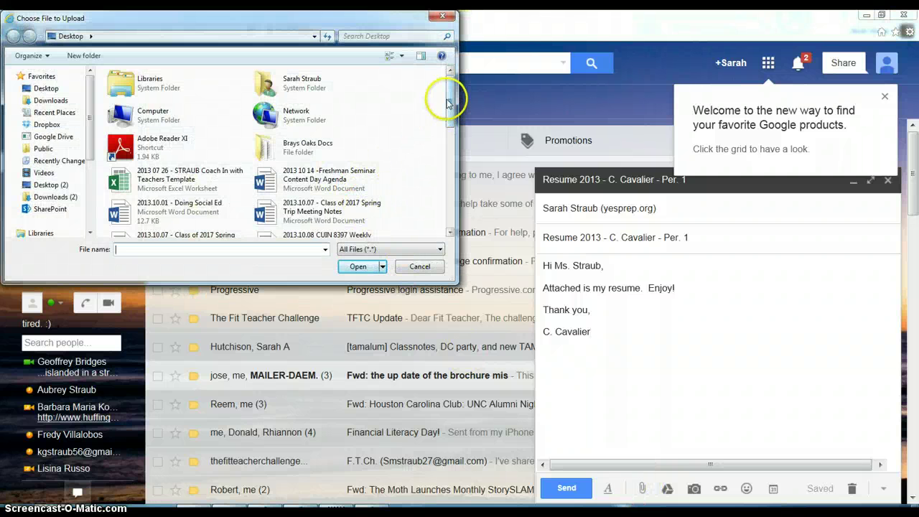
{"action": "left_click_drag", "start_coordinate": [447, 97], "coordinate": [453, 123]}
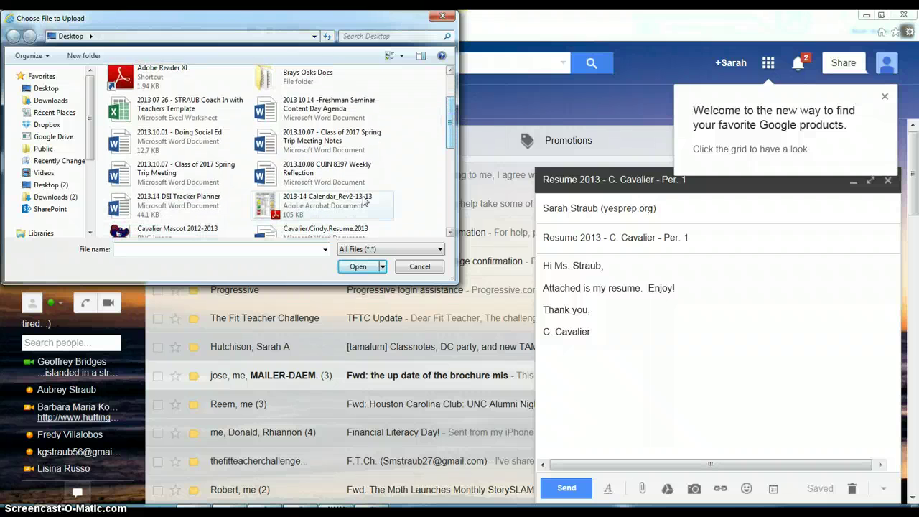
{"action": "double_click", "coordinate": [314, 233]}
{"action": "left_click", "coordinate": [491, 298]}
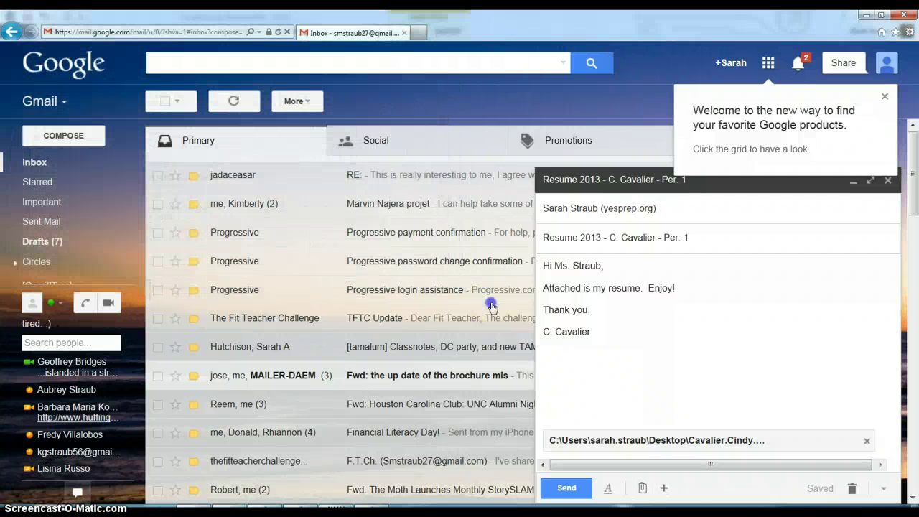
{"action": "left_click", "coordinate": [680, 418]}
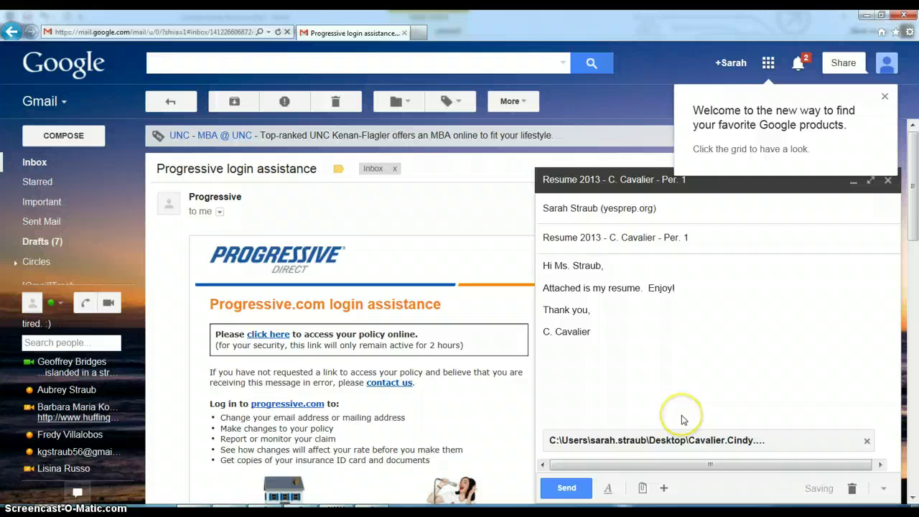
{"action": "left_click", "coordinate": [573, 489]}
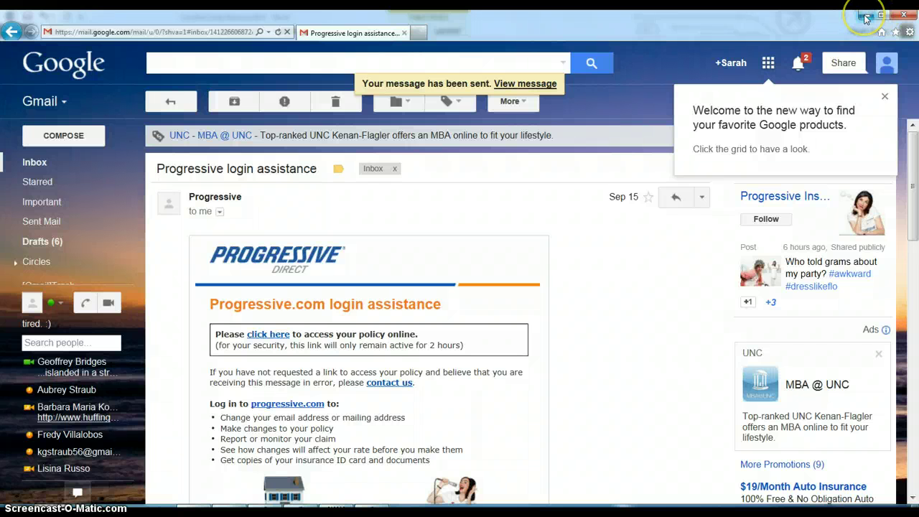
{"action": "left_click", "coordinate": [864, 18]}
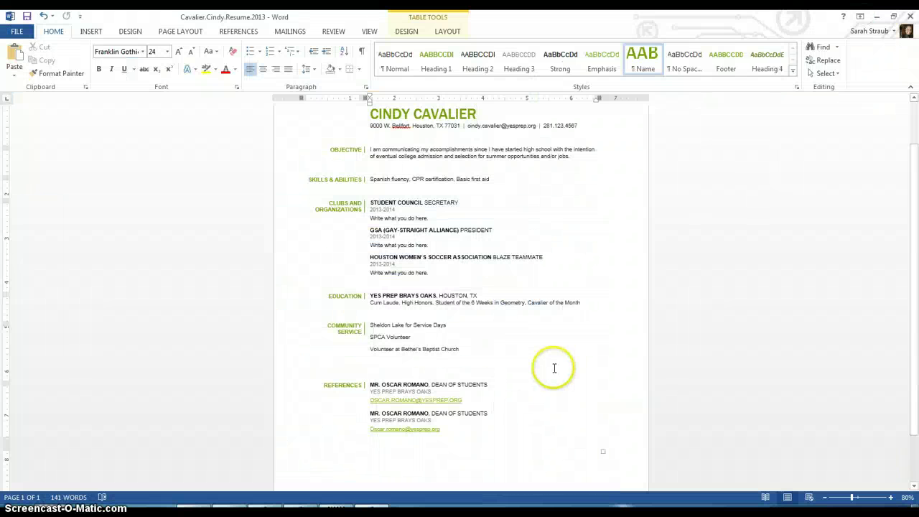